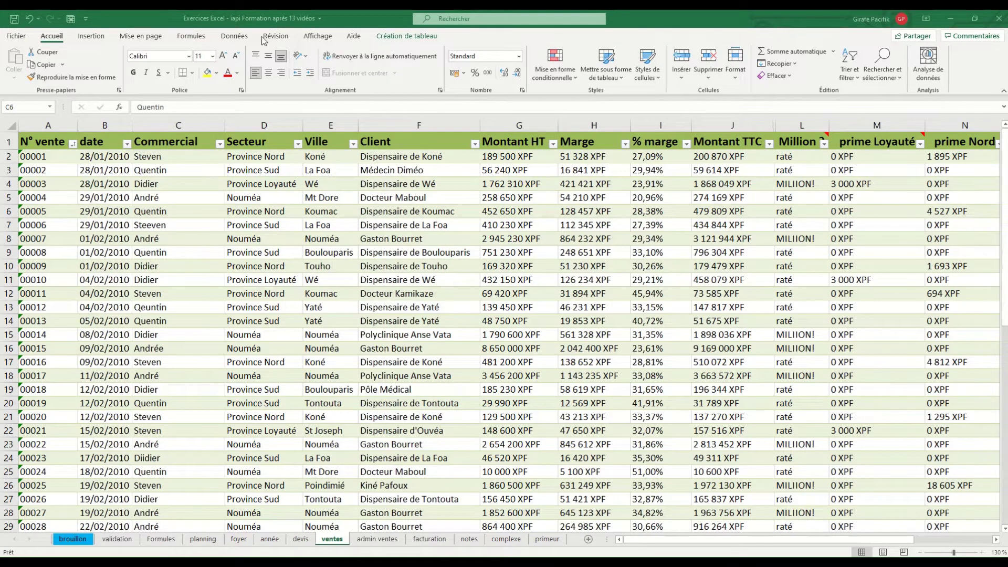
Look at the data validation settings on the ventes sheet and highlight the Commercial column.
click(240, 37)
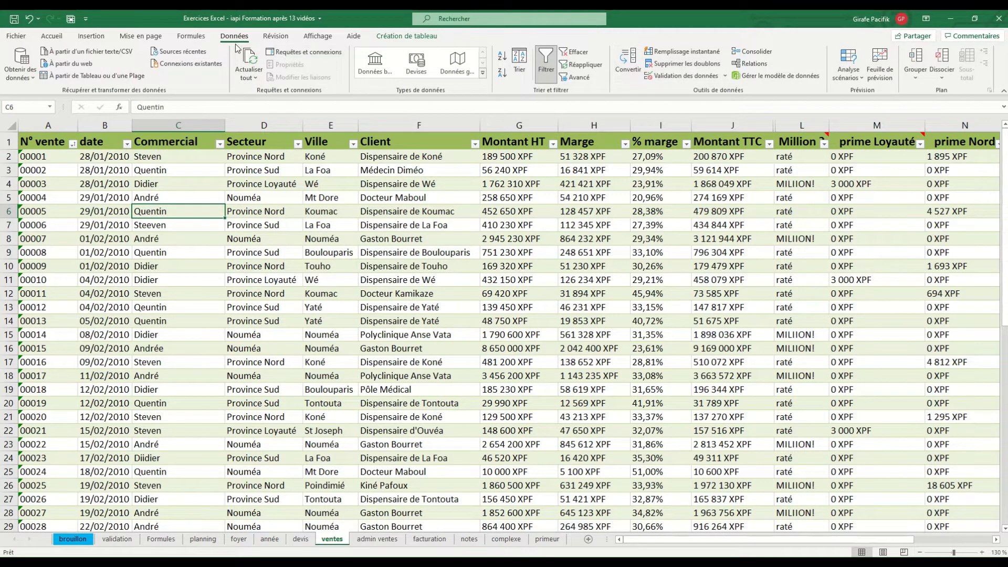
click(723, 76)
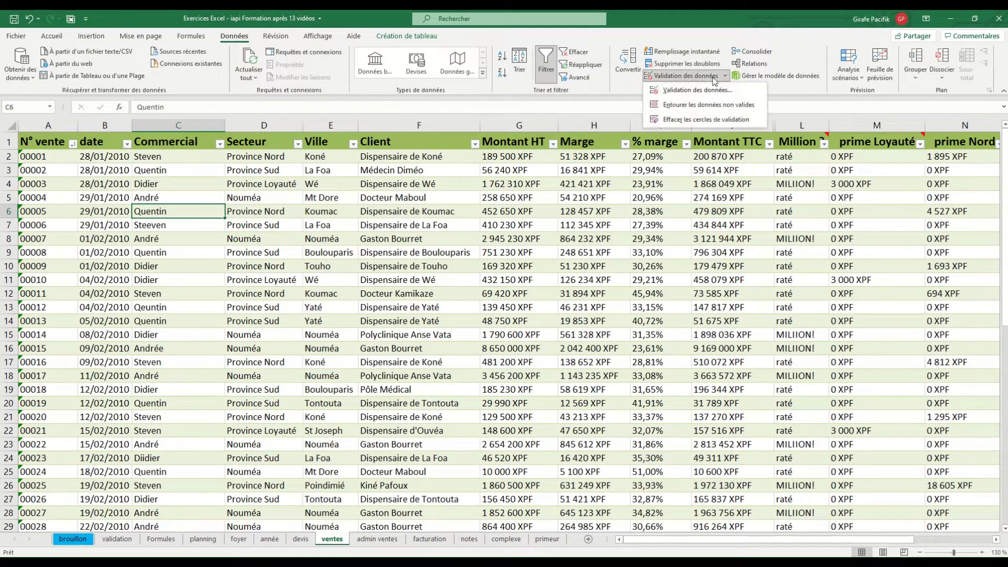
click(687, 90)
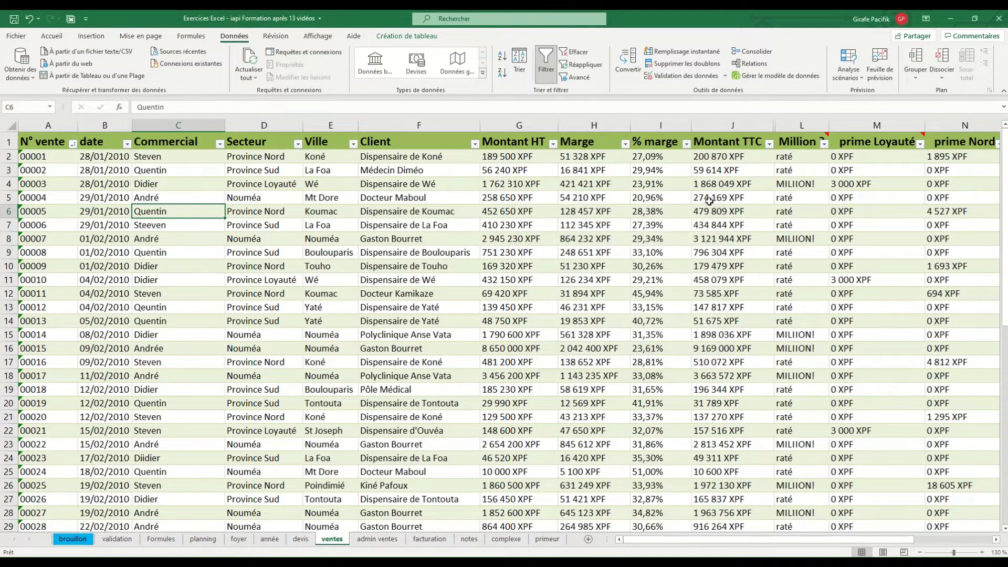
click(708, 203)
click(188, 336)
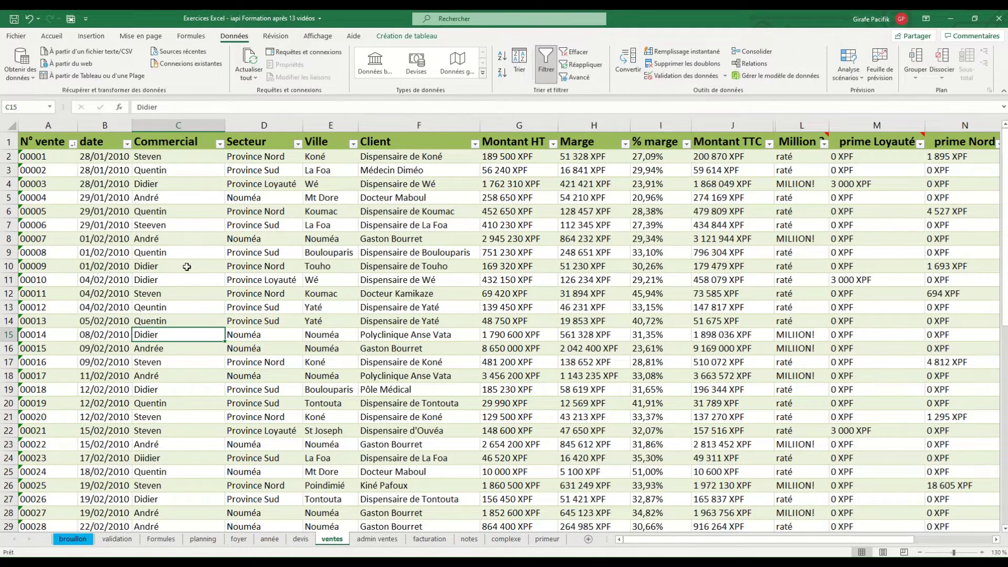
click(192, 126)
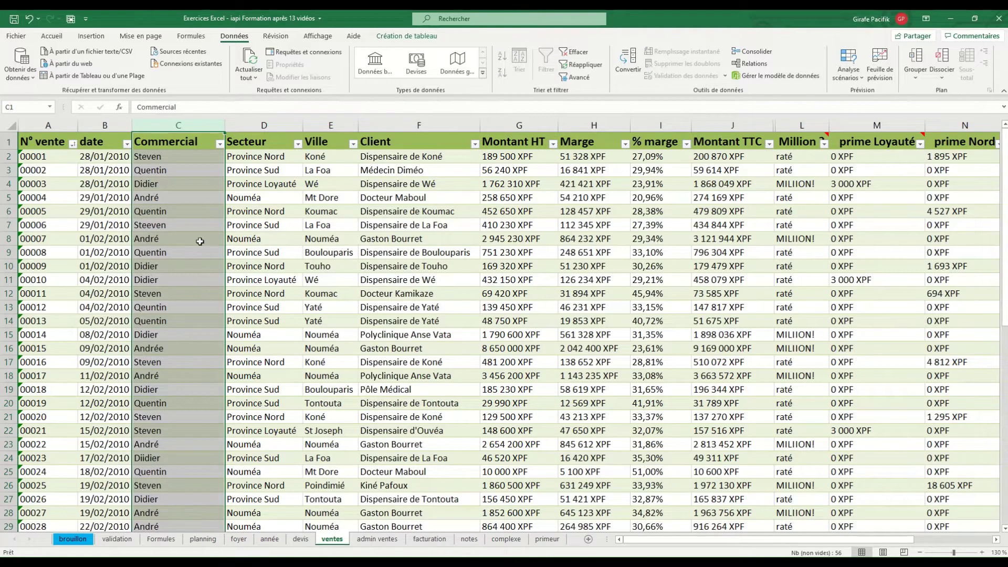
Switch to the validation sheet and open the data validation settings for cell D2 beside "Note sur 20".
click(117, 539)
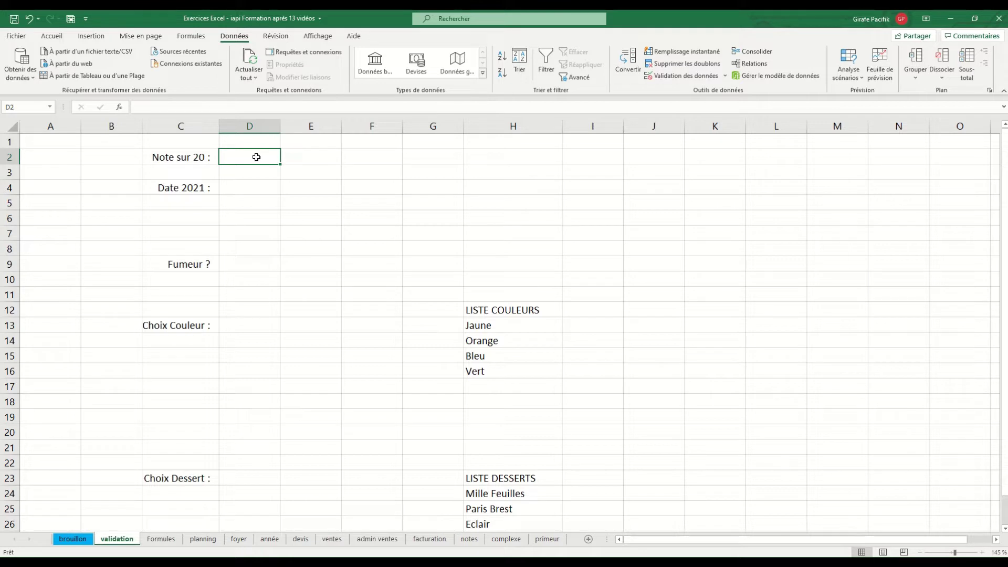
click(252, 184)
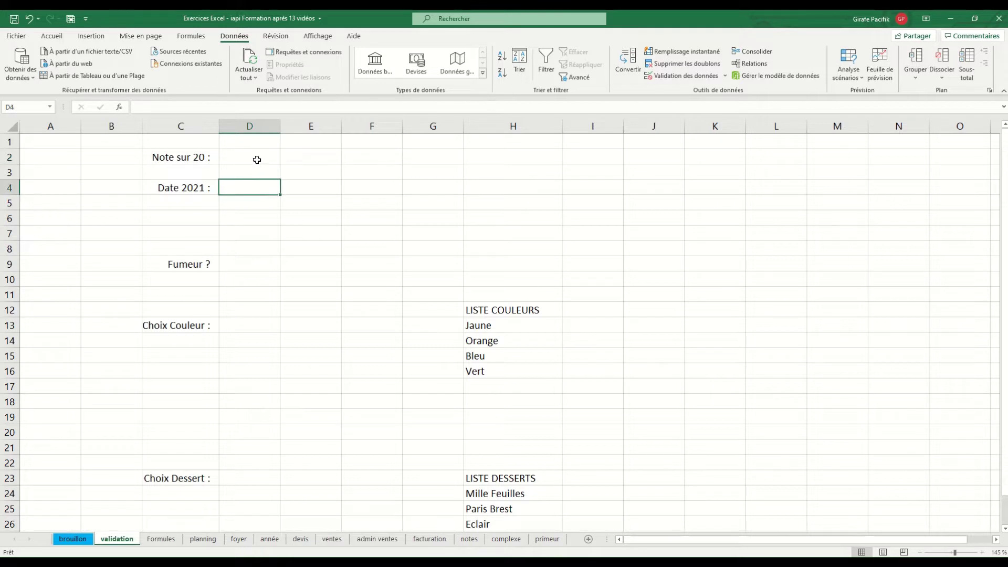
click(257, 159)
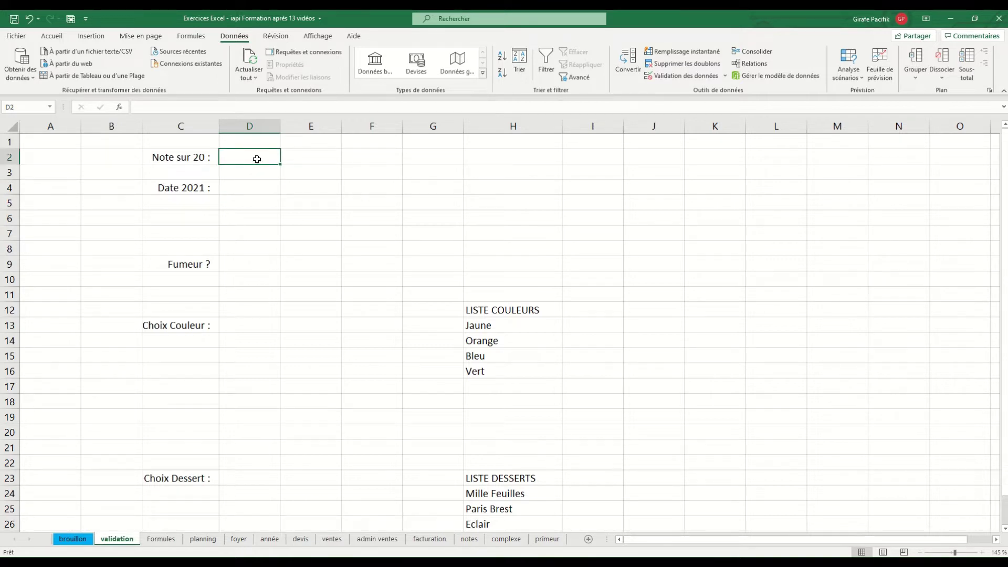
click(317, 126)
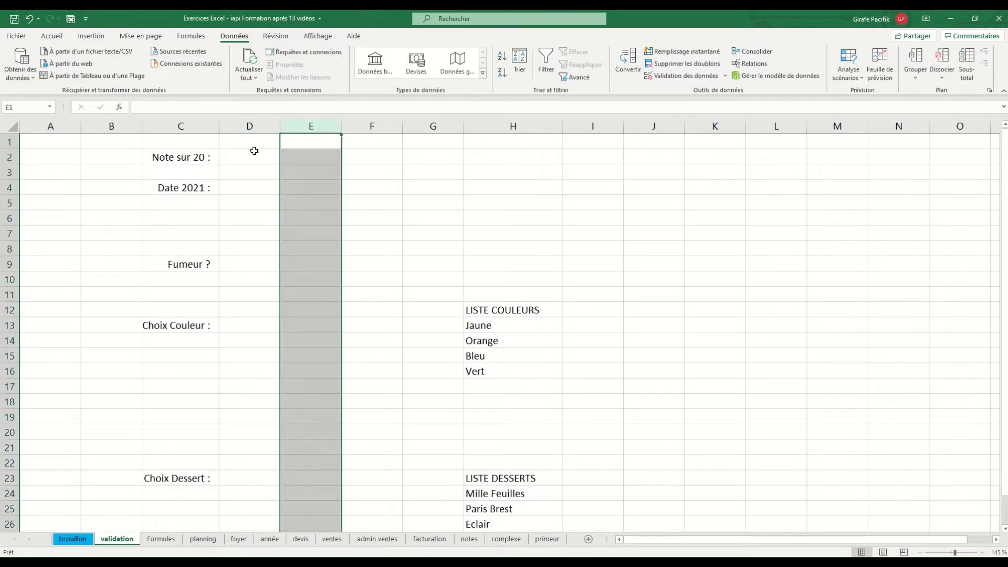
click(255, 154)
drag(274, 156, 247, 160)
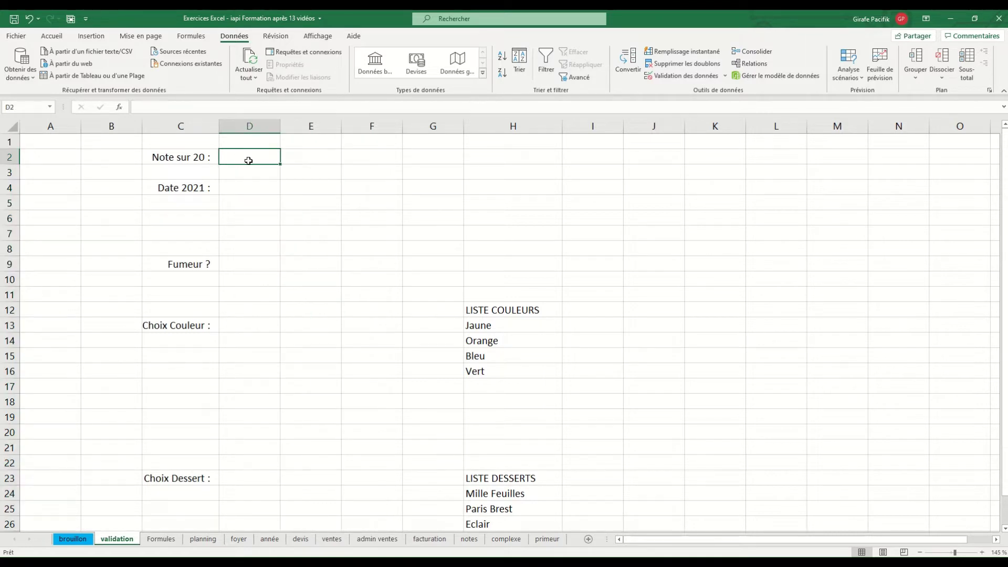
click(724, 76)
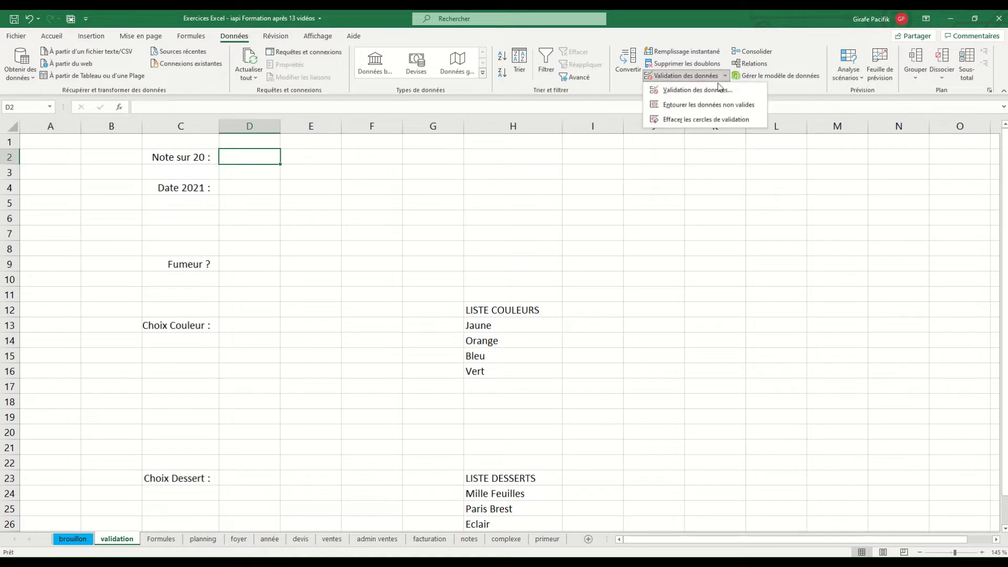
click(716, 90)
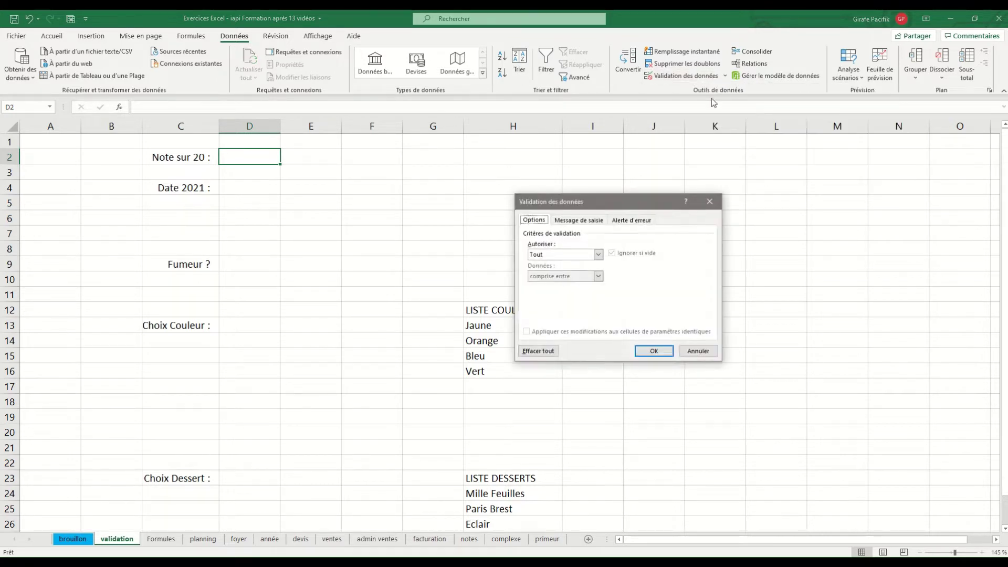
drag(634, 206, 427, 156)
Review the validation criteria, input message and error alert settings available for the cell.
click(366, 171)
click(425, 170)
click(328, 170)
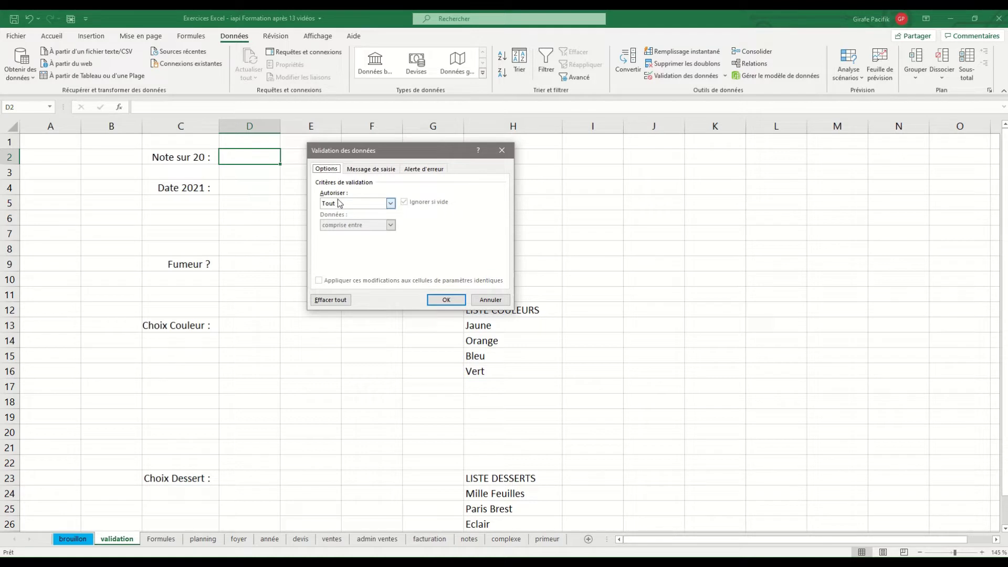
click(374, 170)
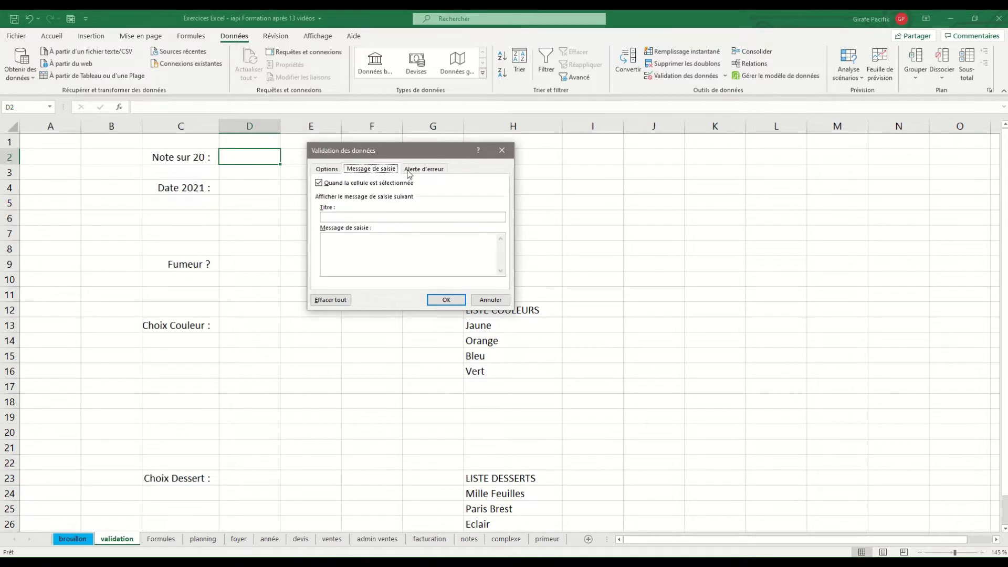
click(411, 172)
click(377, 171)
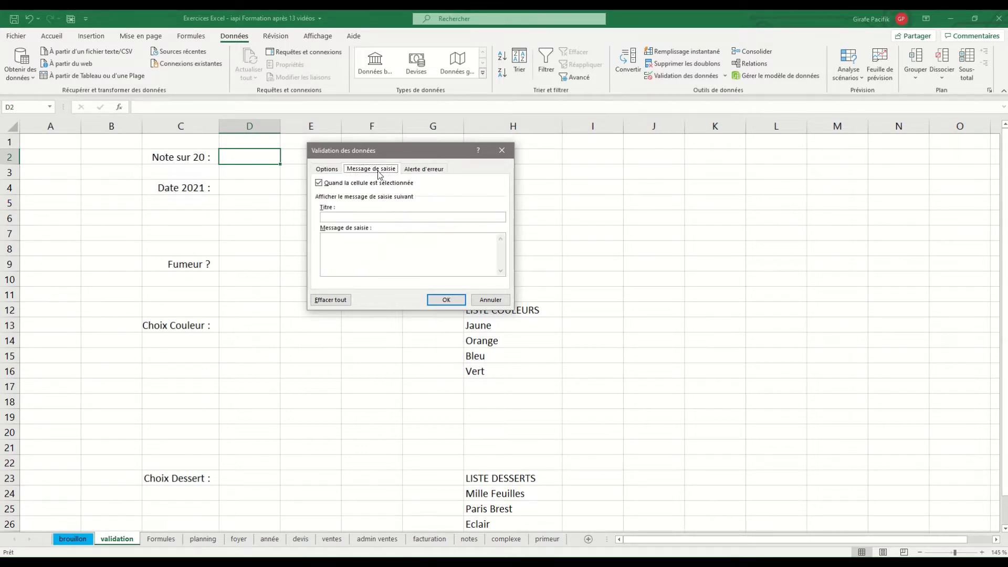
click(336, 171)
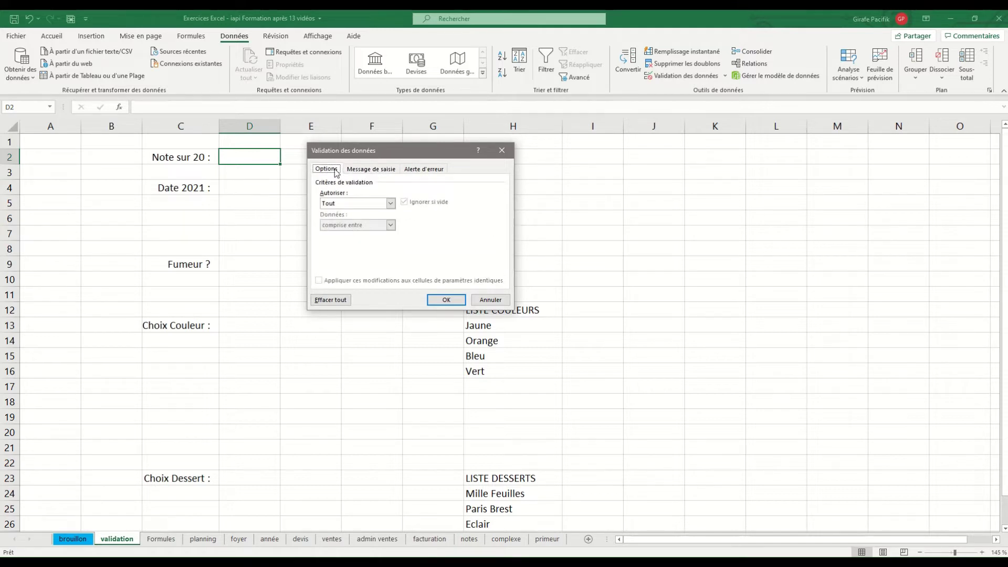
Restrict the Note sur 20 cell to decimal values between 0 and 20.
click(388, 204)
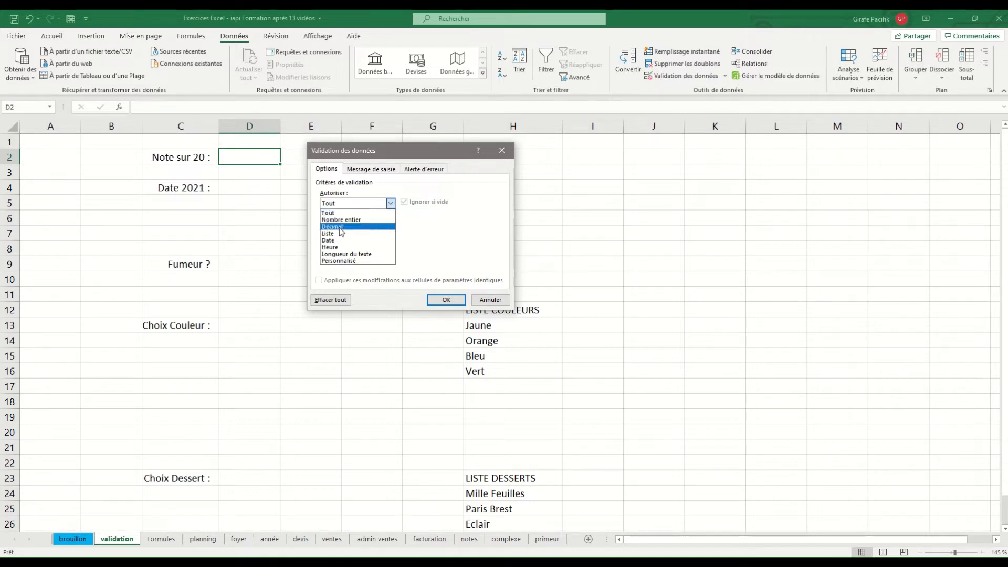
click(339, 226)
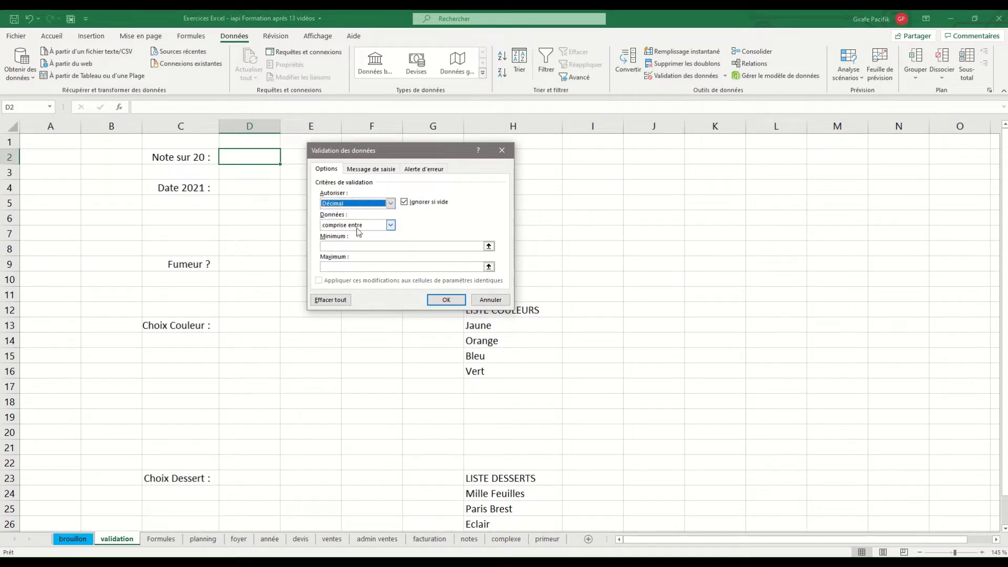
click(368, 226)
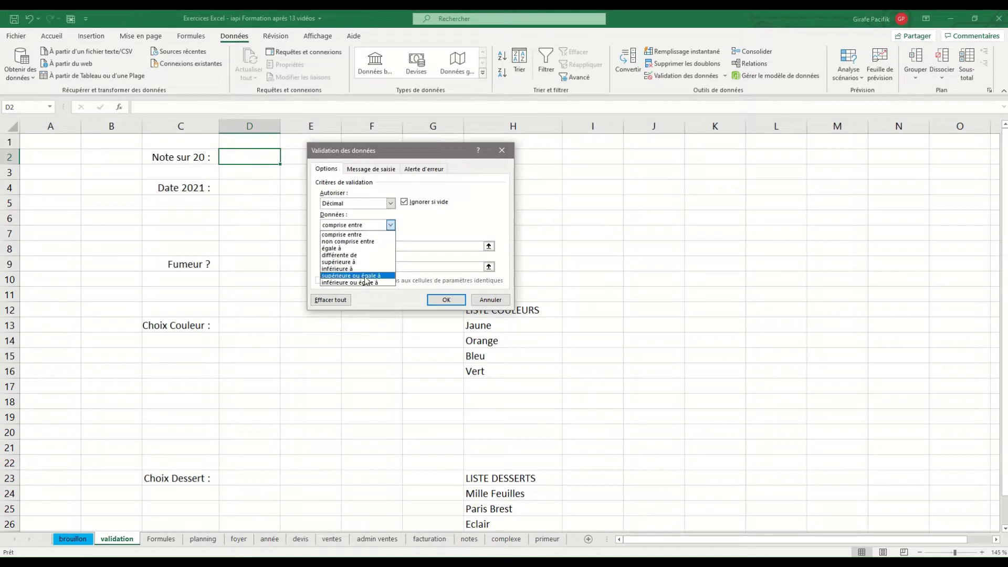
click(427, 226)
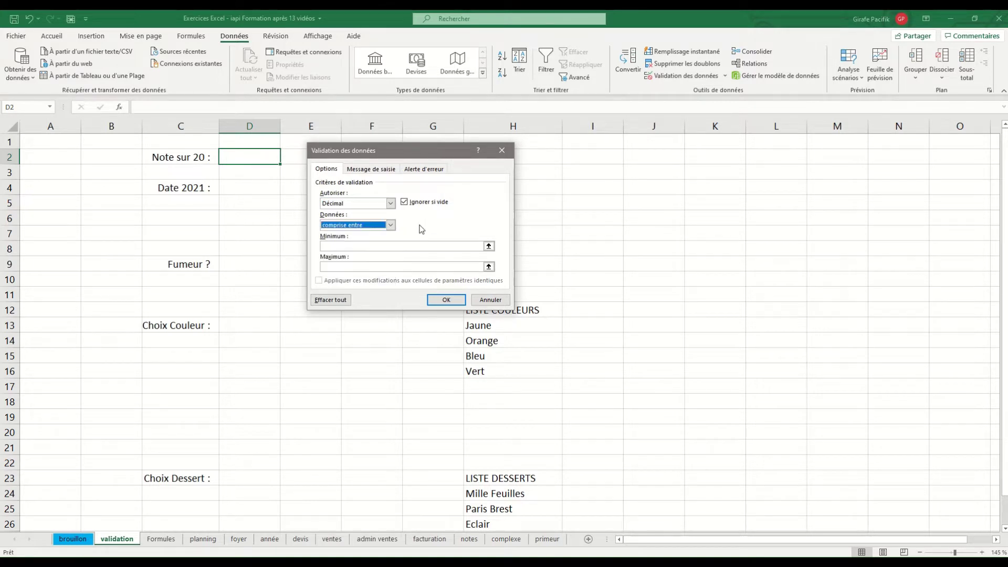
click(396, 248)
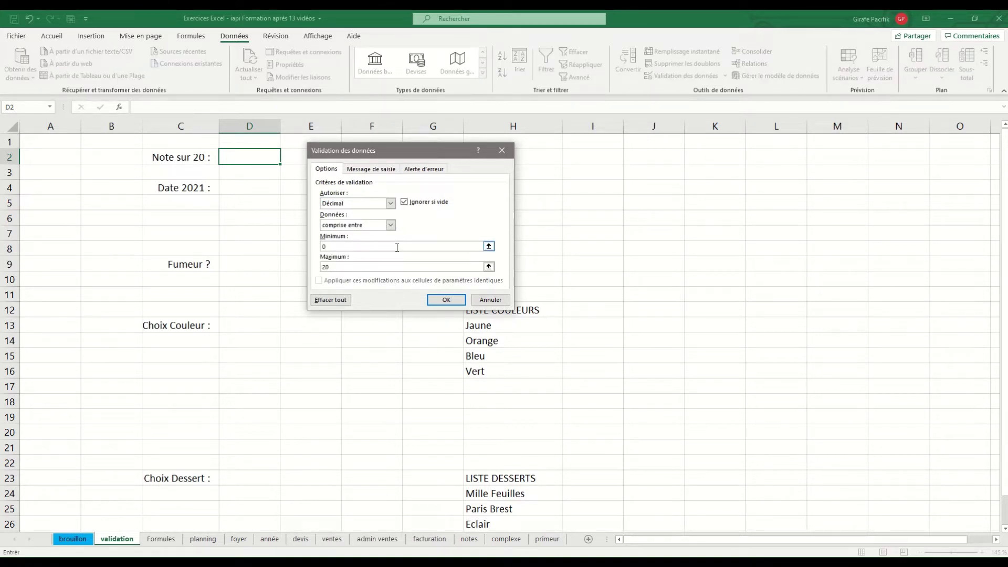
click(446, 300)
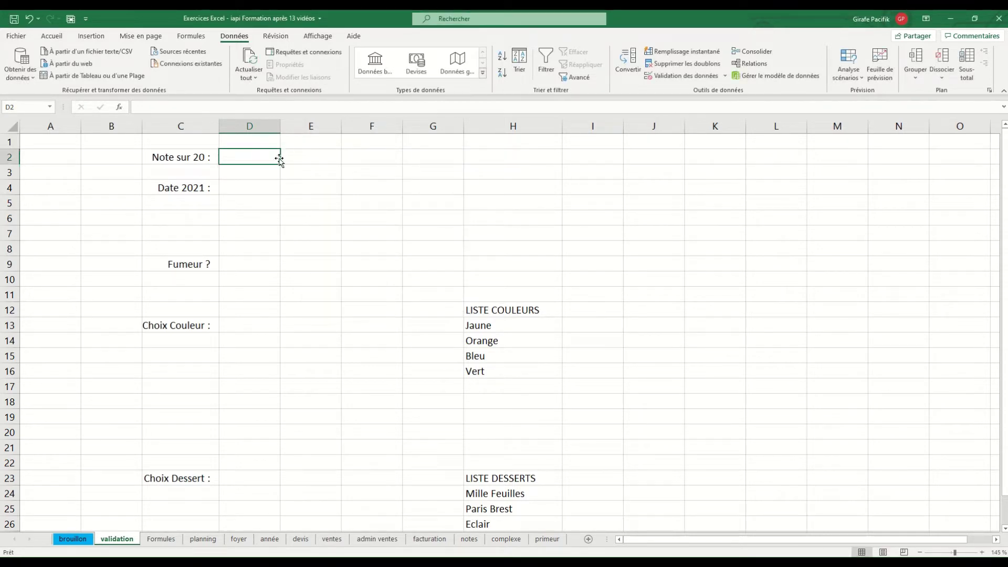
Test the rule by entering 12 in the Note sur 20 cell and trying to replace it with "texte".
text(12)
key(Return)
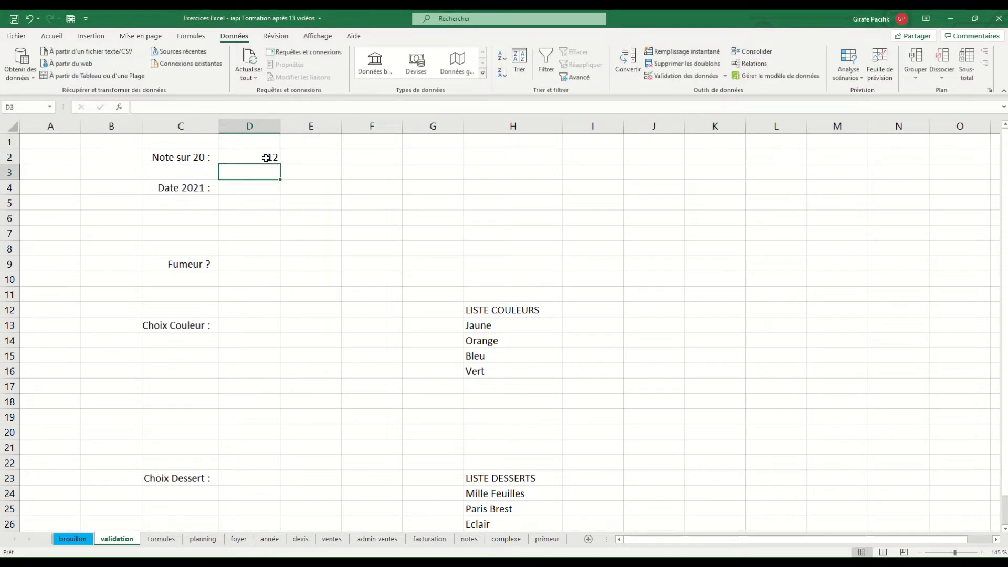
click(266, 158)
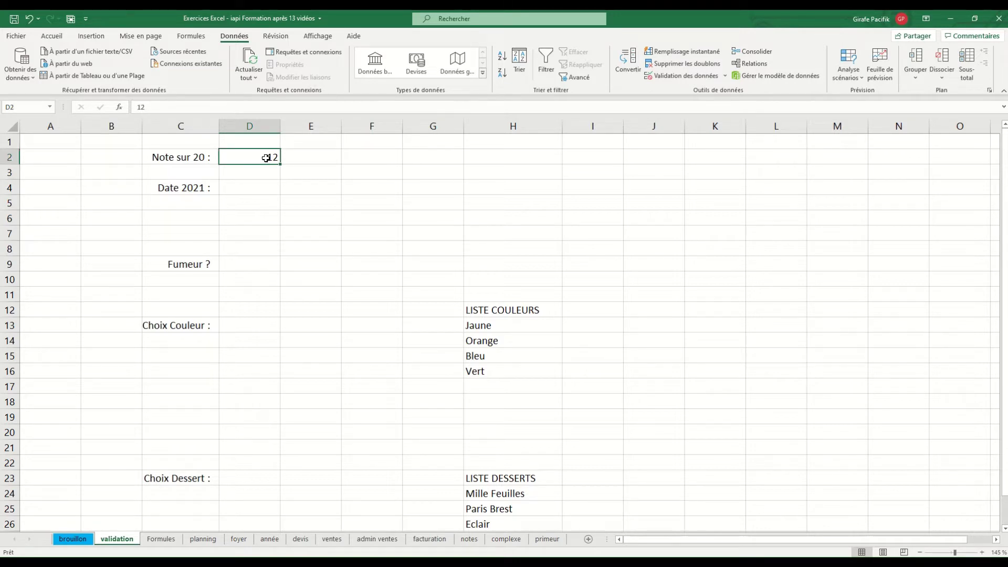
text(texte)
key(Return)
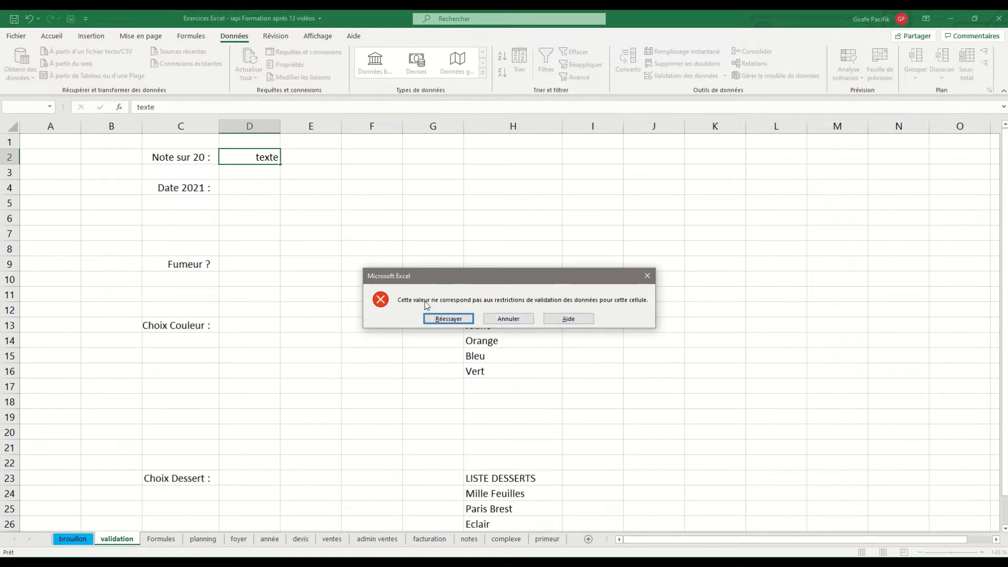
click(647, 276)
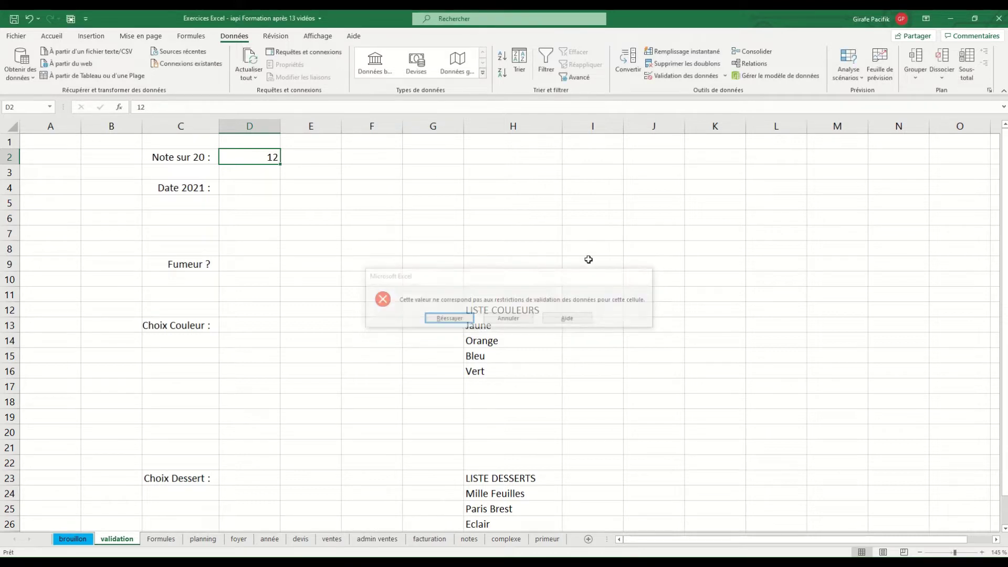
Add an input message to D2 titled "Hey mon copain!" with the text "Merci de saisir une note comprise entre 0 et 20".
click(681, 79)
click(370, 170)
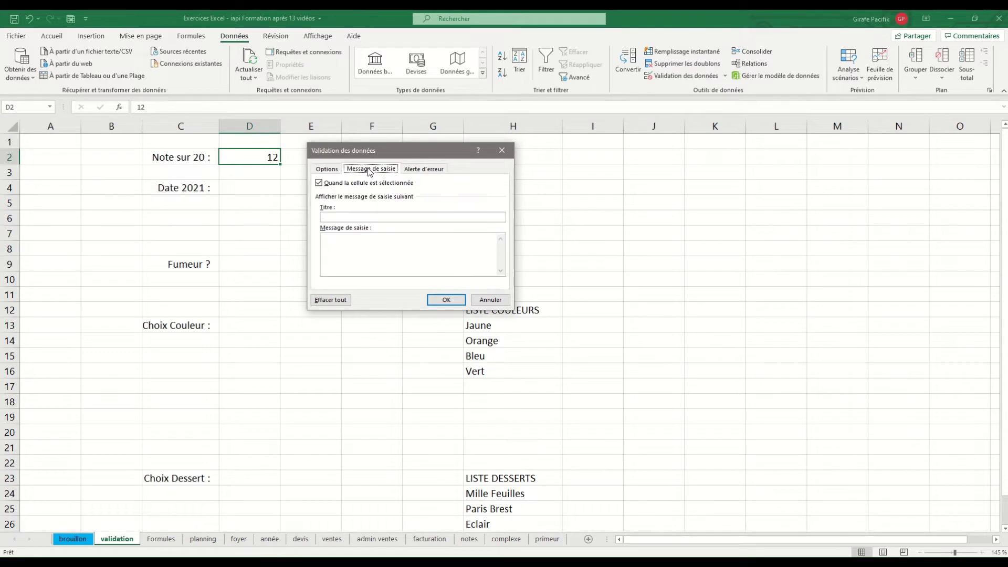
drag(396, 152, 354, 220)
click(319, 285)
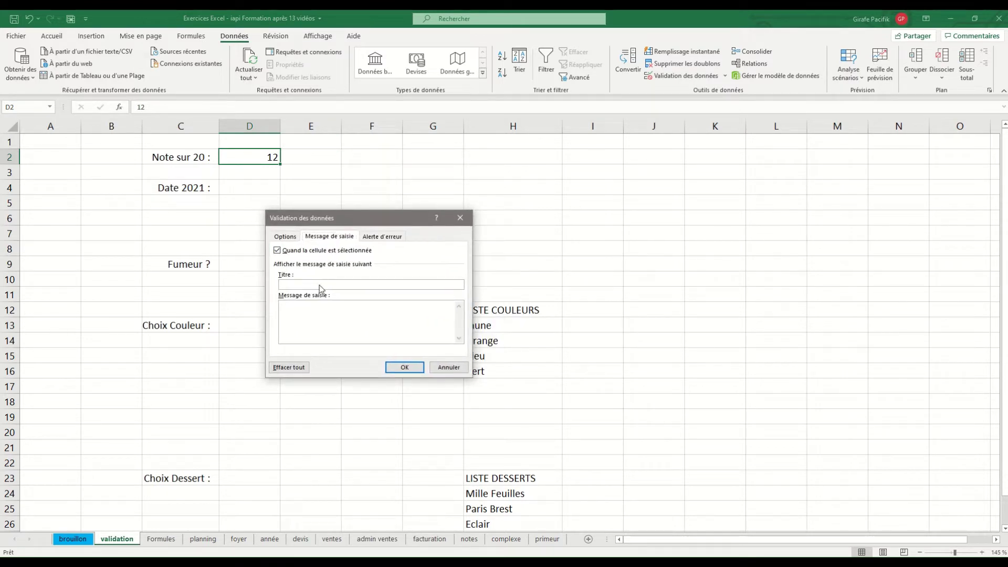
text(Hey mon copain!)
key(Tab)
text(Merci de saisir une note s)
key(BackSpace)
text(comprise entre 0 et 20)
Set D2's error alert to style Stop, title "Hey mon con!" and message "Na dit à toi de bien dire!", and apply the validation settings.
click(393, 237)
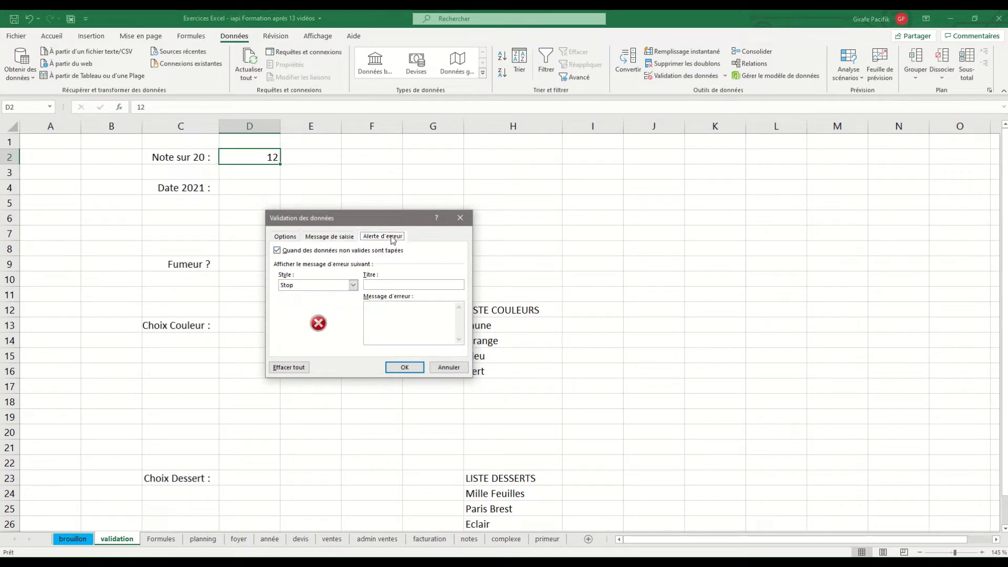
click(354, 285)
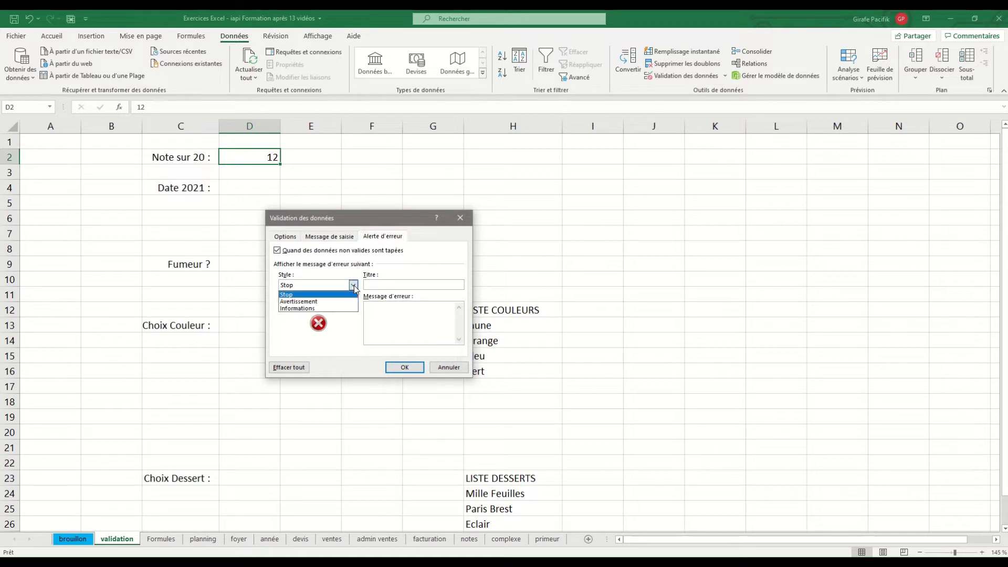
click(353, 285)
click(353, 285)
click(354, 285)
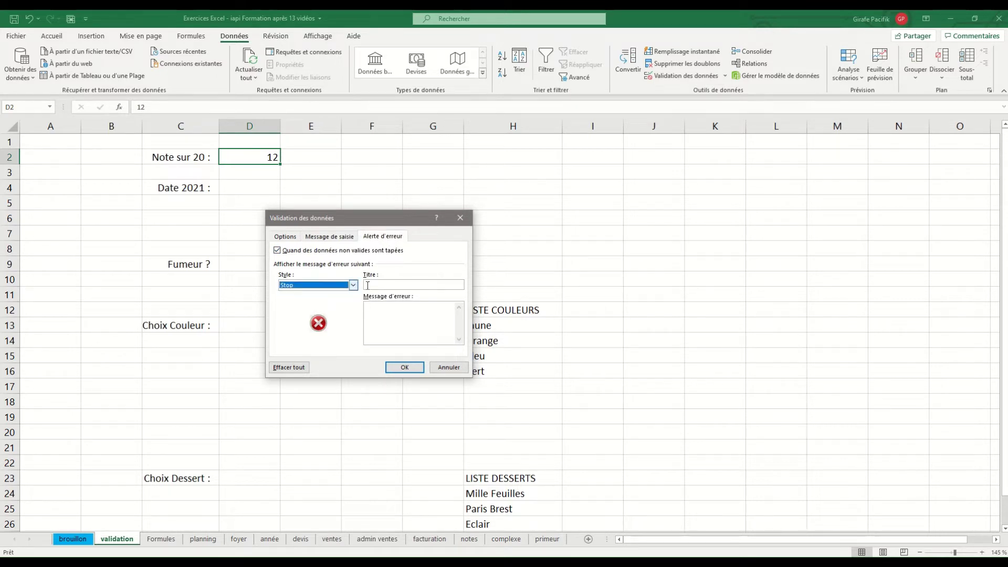
click(388, 285)
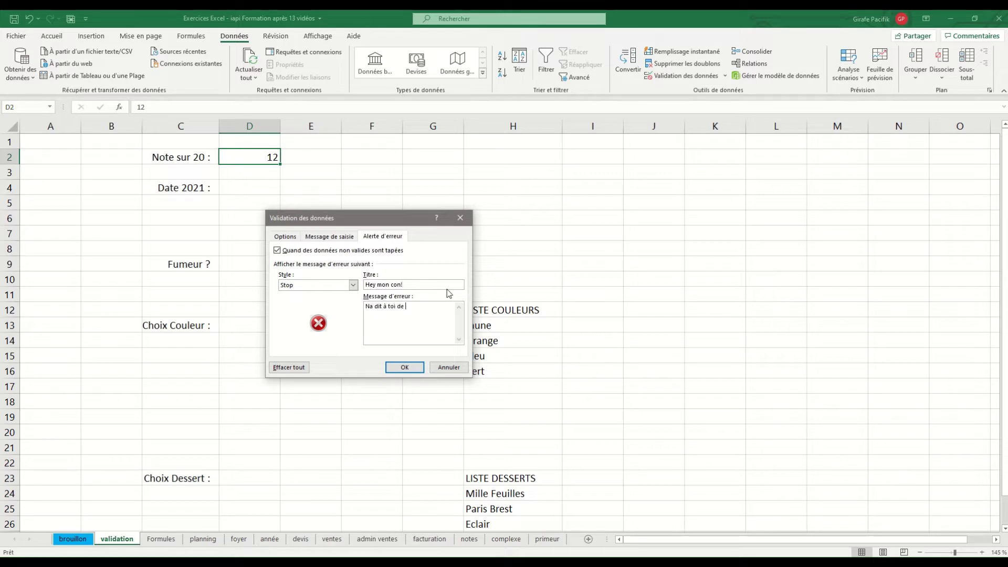
text(bien dire!)
click(405, 367)
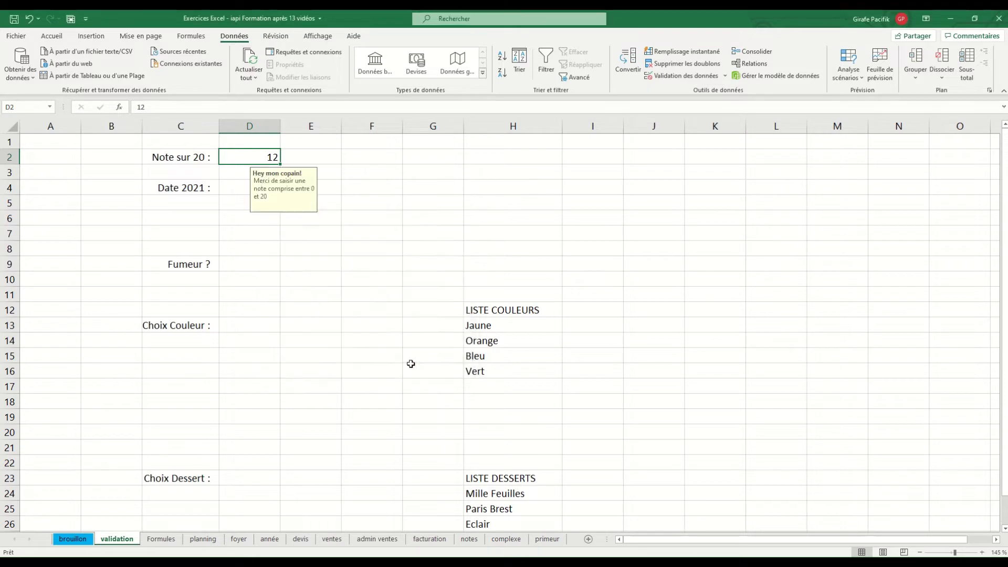
Test the Stop alert by trying to enter 54 in the Note sur 20 cell and dismiss the alert.
click(325, 250)
click(332, 200)
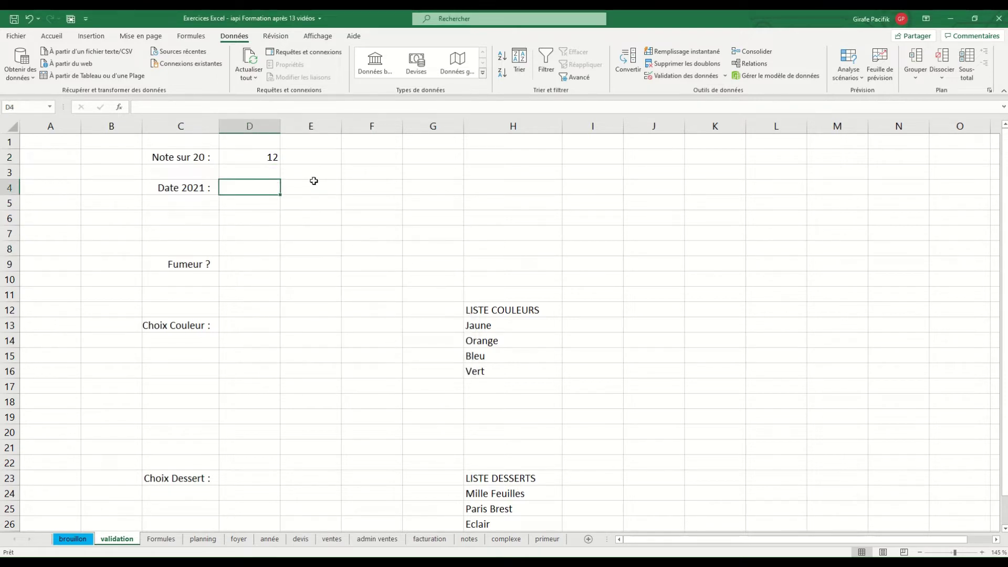
click(247, 156)
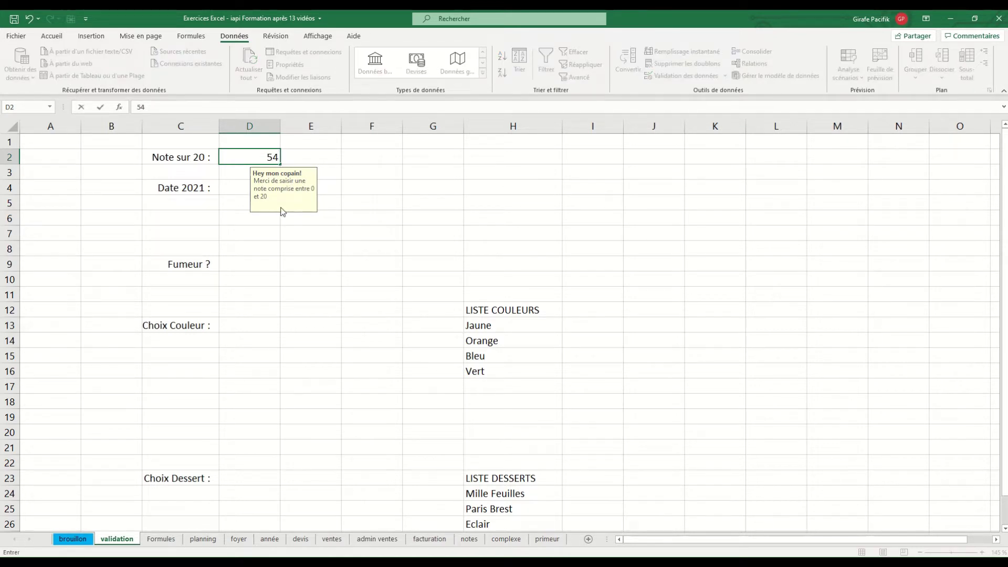
key(Return)
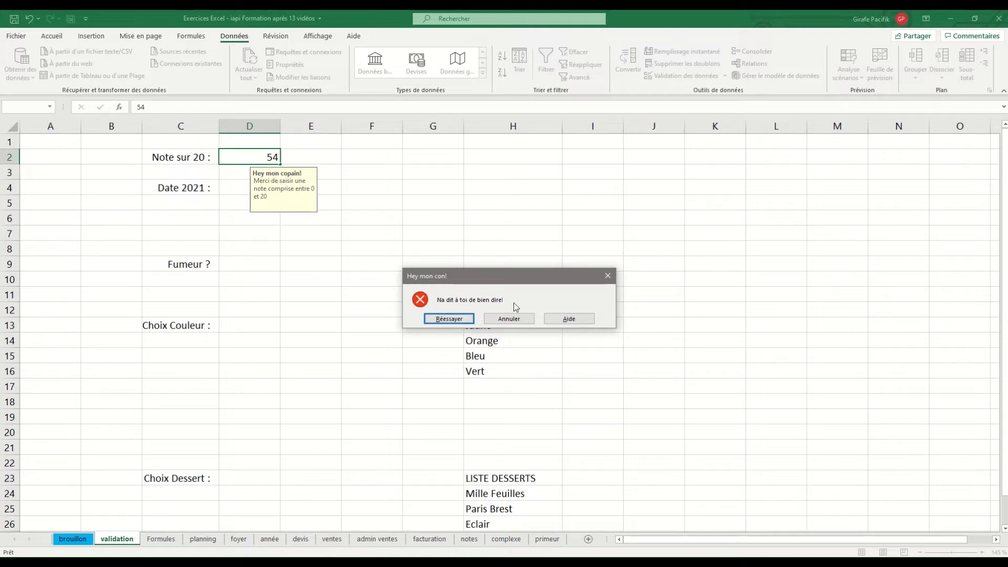
click(612, 278)
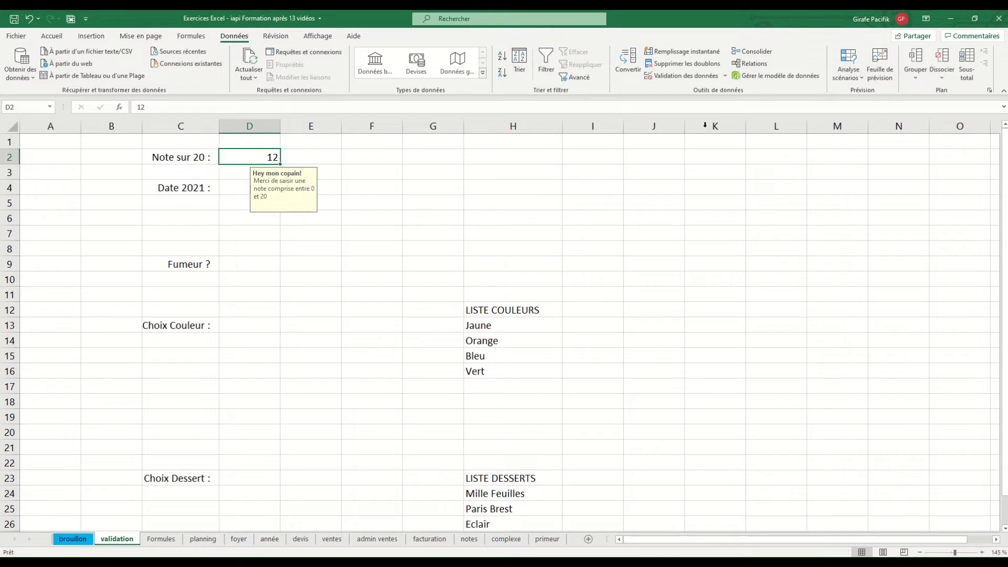
Change the error alert style of the Note sur 20 cell to Avertissement.
click(718, 76)
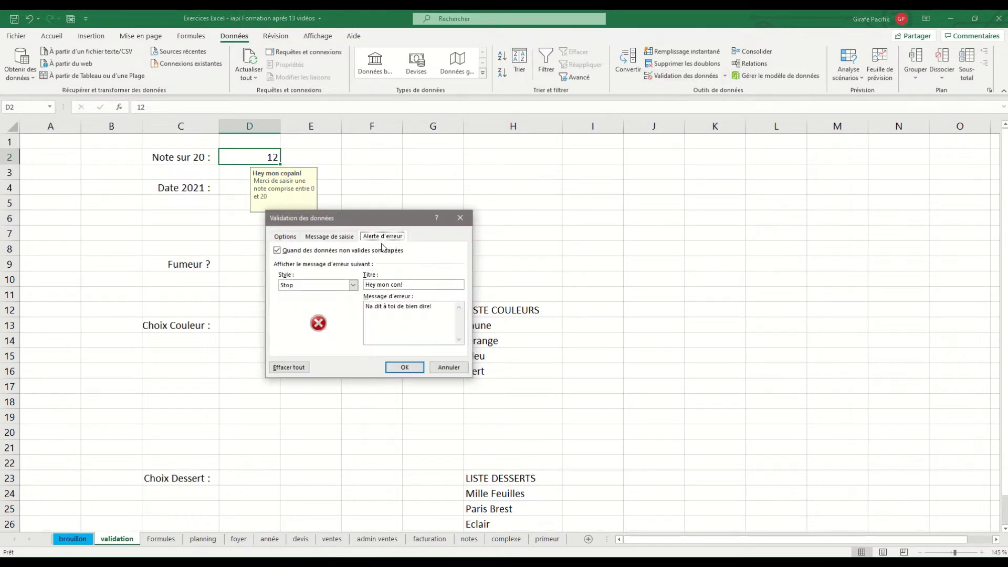
click(353, 285)
click(326, 302)
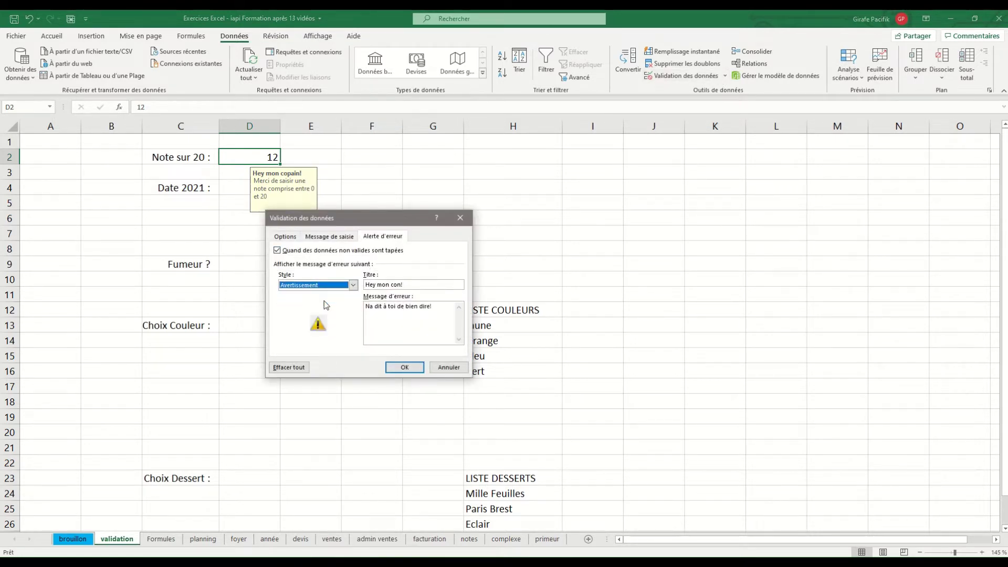
click(404, 367)
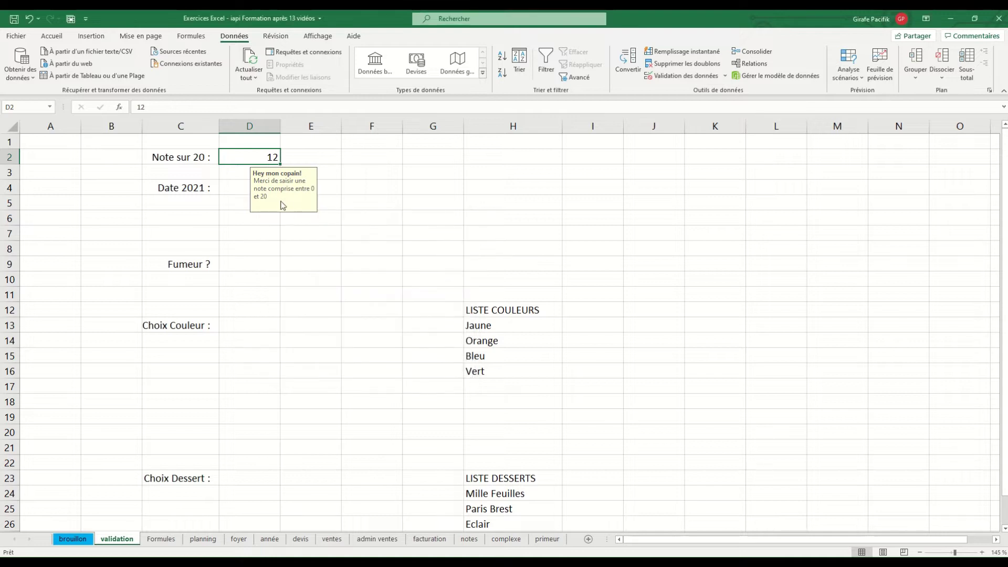
Test the warning alert by entering "sdfg" in the Note sur 20 cell and choosing to continue with it.
text(sdfg)
key(Return)
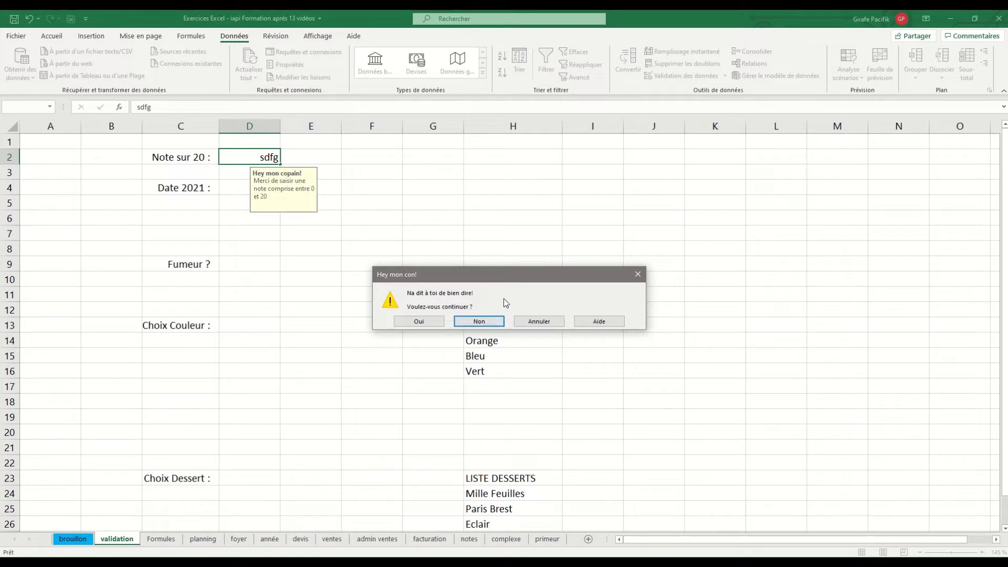
click(441, 321)
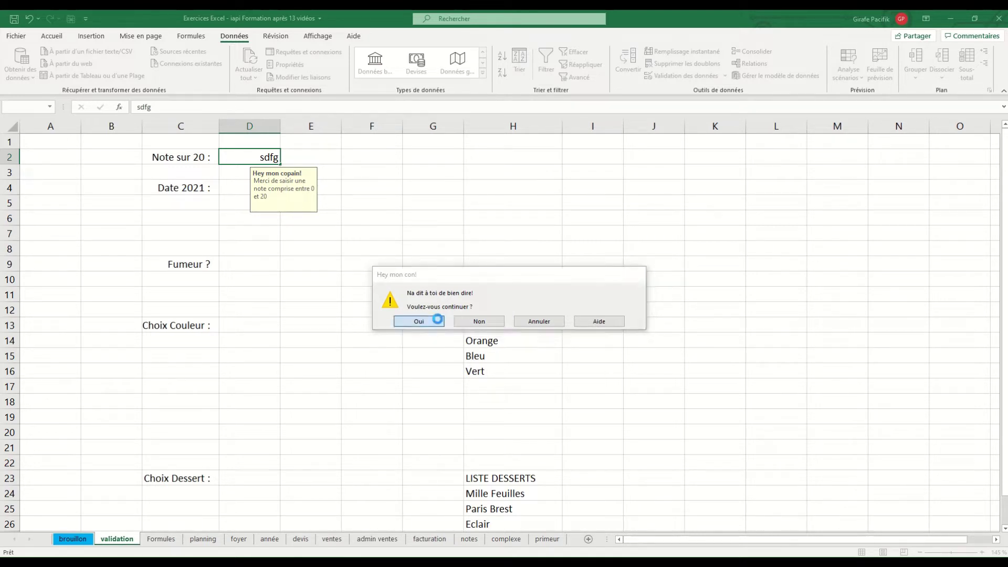
Change the error alert style of the Note sur 20 cell to Informations.
click(261, 156)
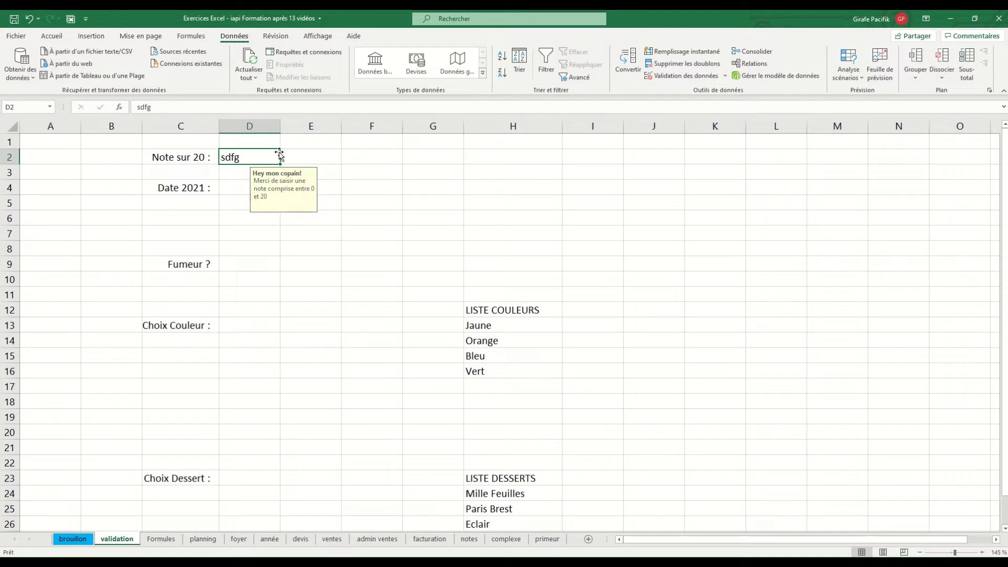
click(681, 75)
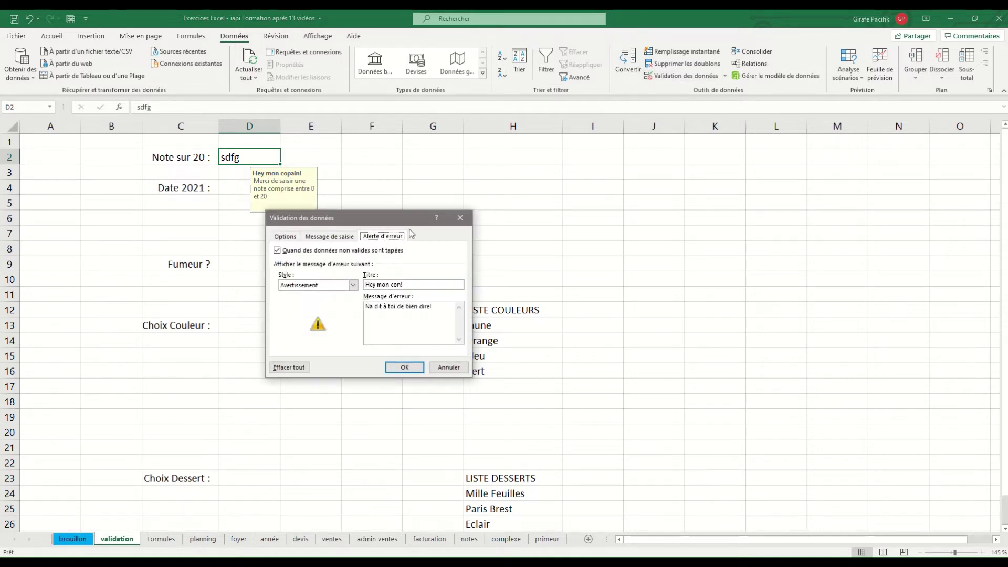
click(353, 284)
click(318, 309)
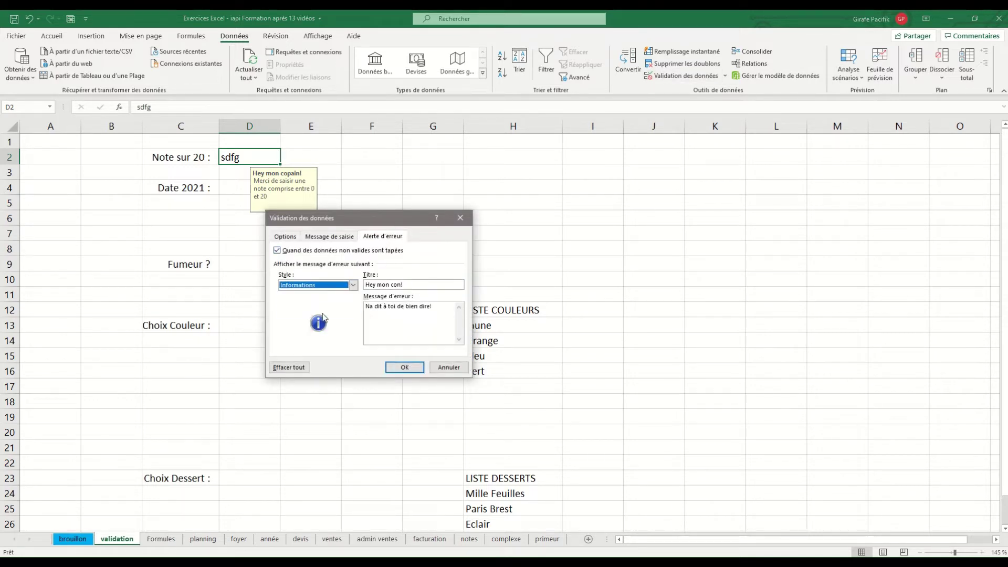
click(404, 367)
Test the information alert by entering "xfjg" in the Note sur 20 cell and accepting it.
text(xfjg)
key(Return)
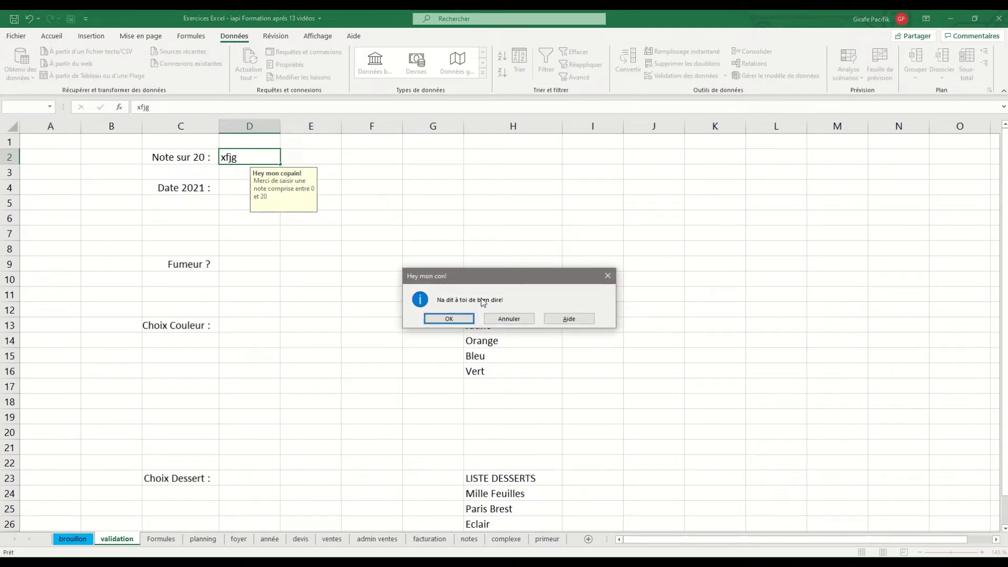
click(466, 319)
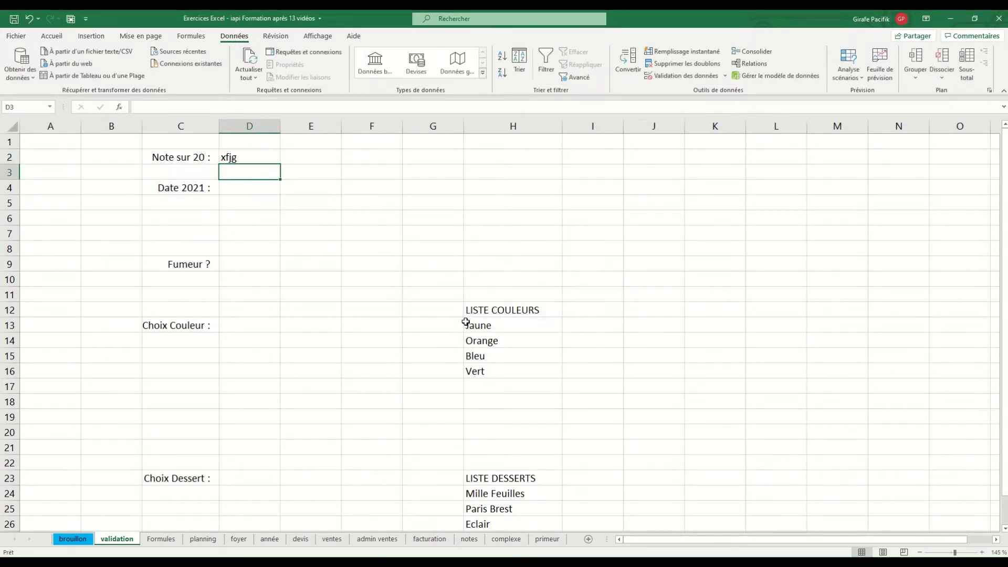
Enter the valid grade 15 in the Note sur 20 cell.
click(255, 159)
text(15)
key(Return)
Restrict the Date 2021 cell to dates between 1/1/2021 and 31/12/2021.
key(Return)
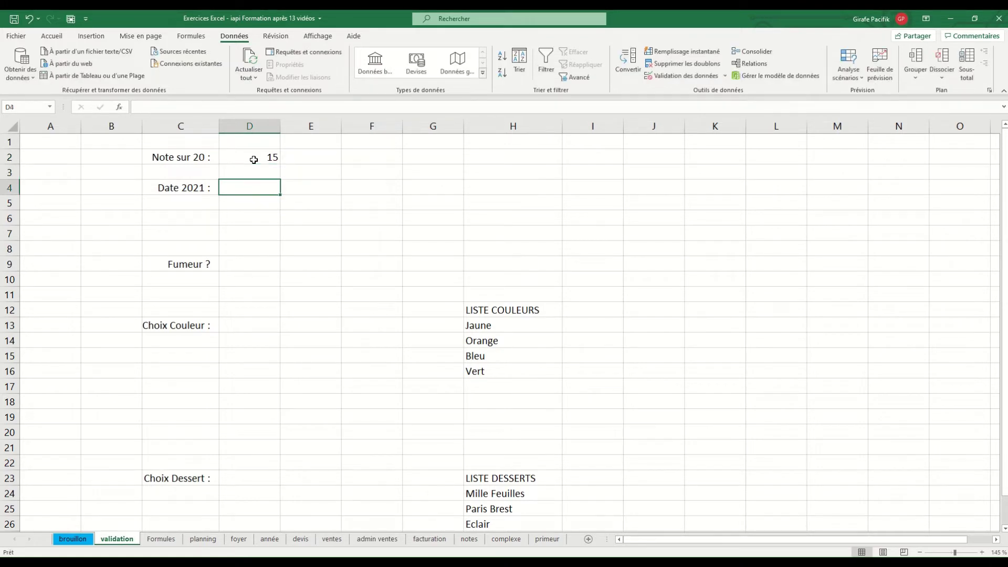
click(677, 77)
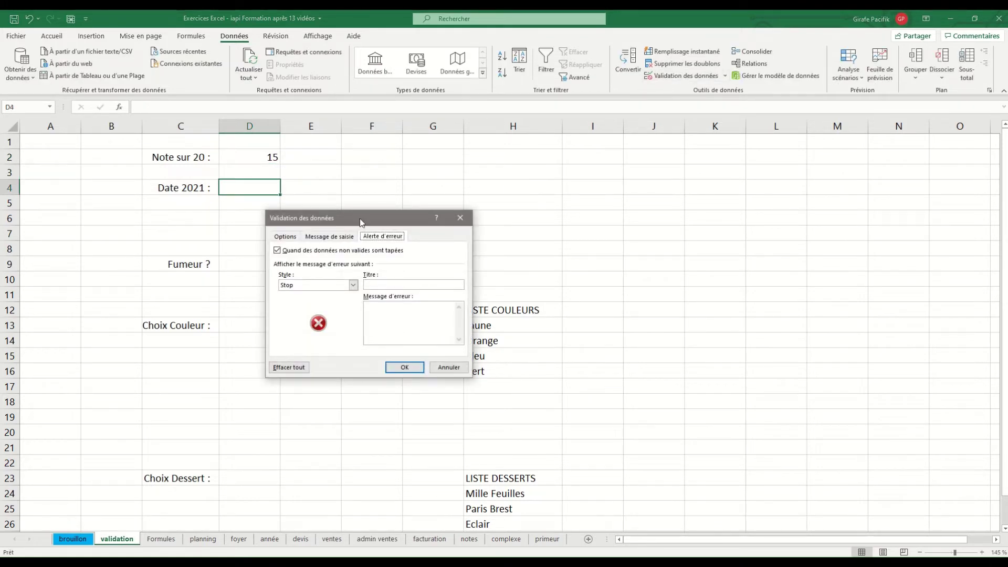
click(292, 240)
click(322, 270)
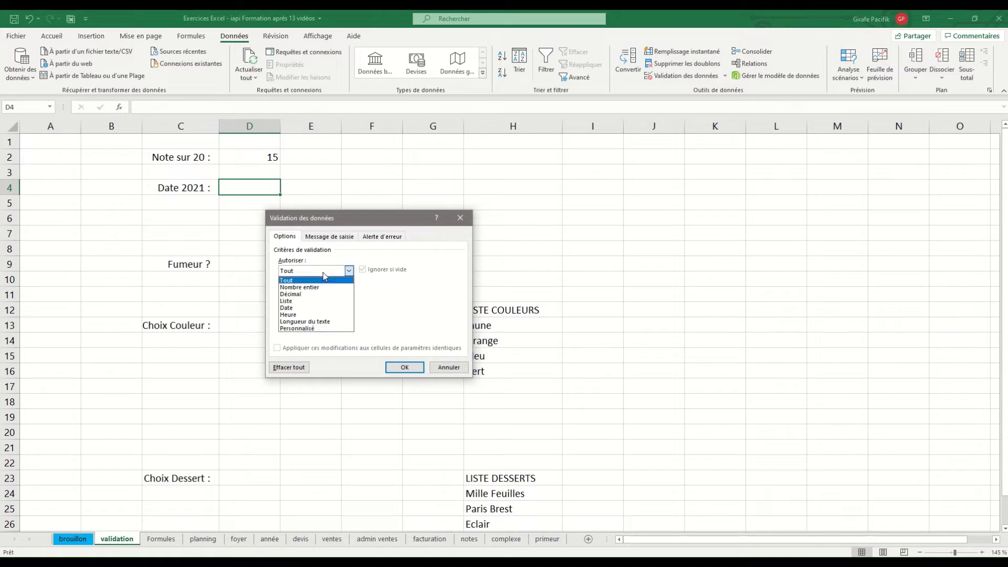
click(314, 308)
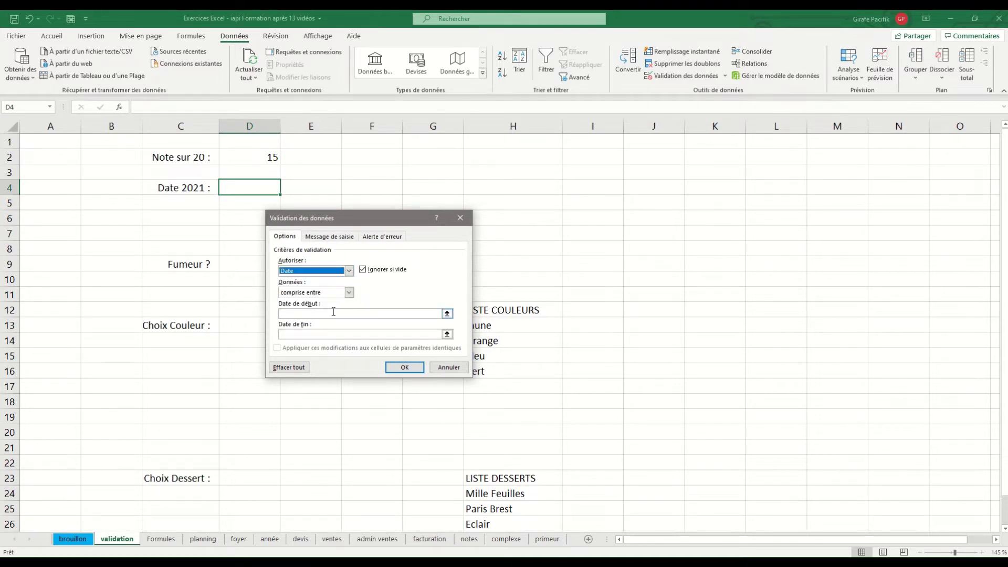
click(361, 312)
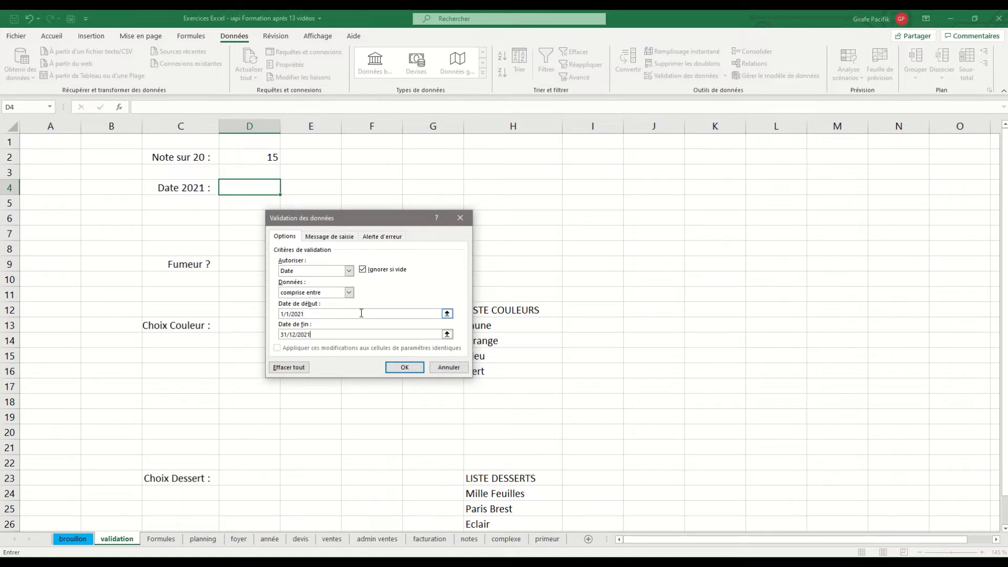
click(403, 367)
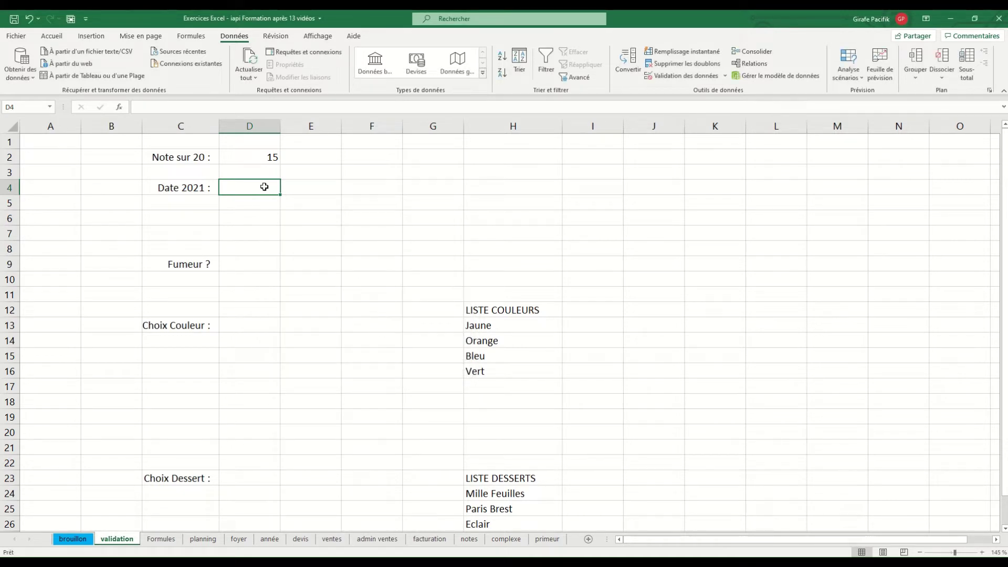
Test the date rule by entering 28/07/2021 in the Date 2021 cell and trying to replace it with "sdfyh".
text(28/07/2021)
key(Return)
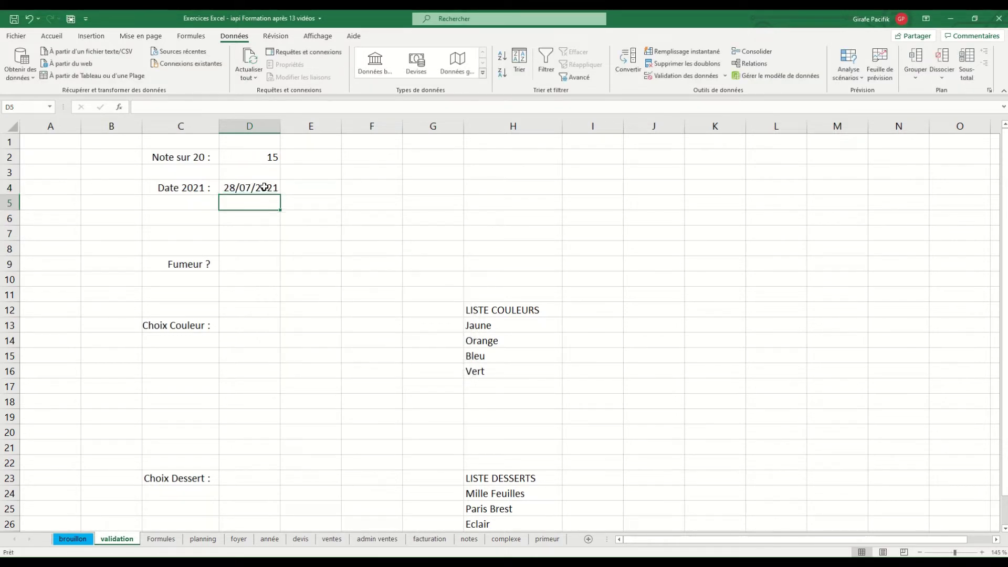
click(265, 186)
text(sdfyh)
key(Return)
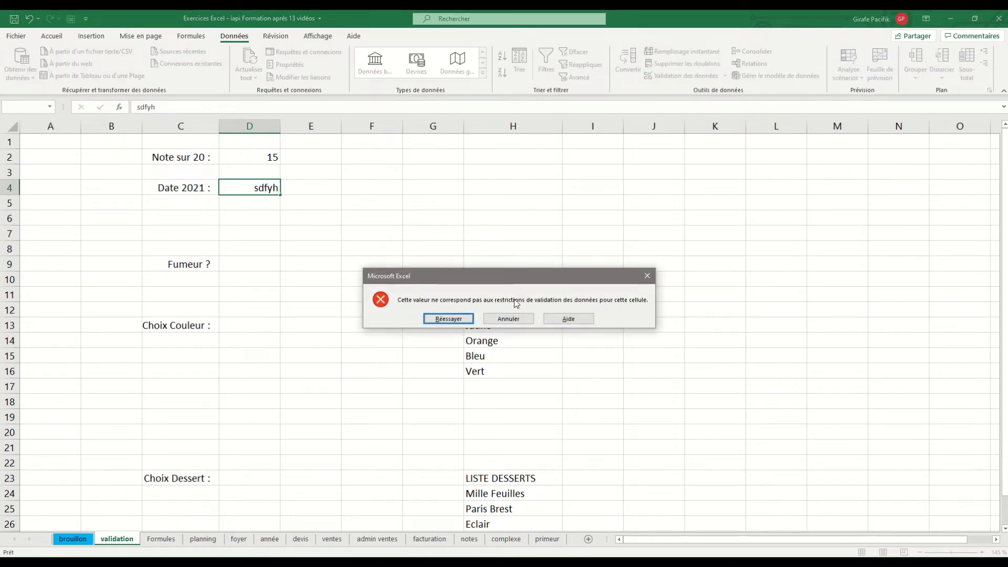
click(646, 276)
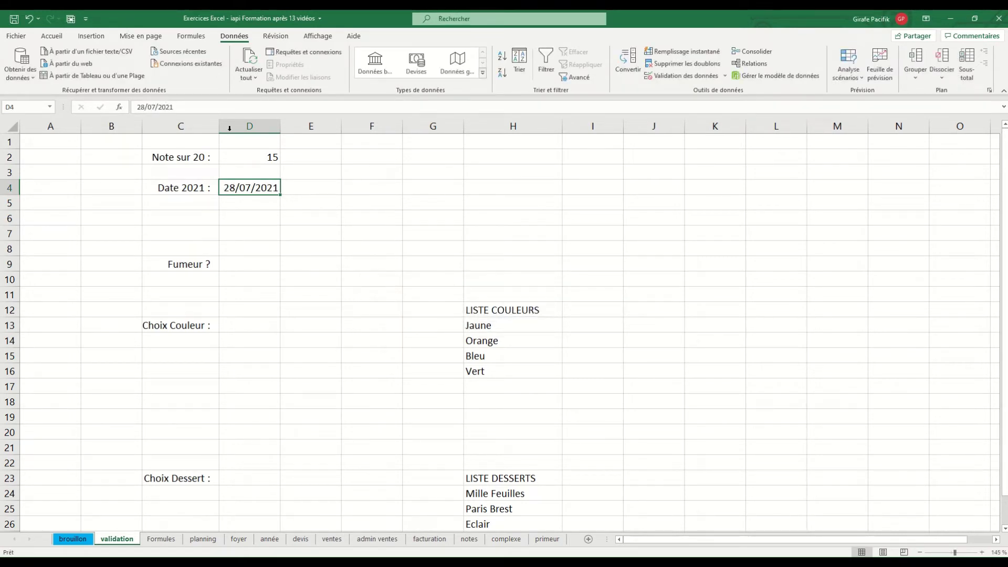
Try to change the date in the Date 2021 cell to 28/07/2022, and cancel the entry.
click(211, 107)
key(BackSpace)
text(2)
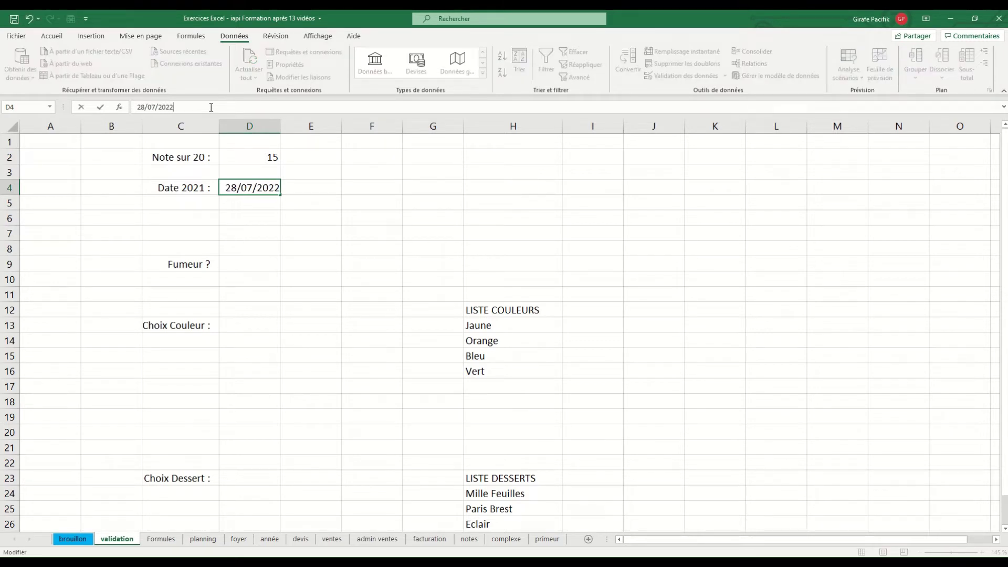
key(Return)
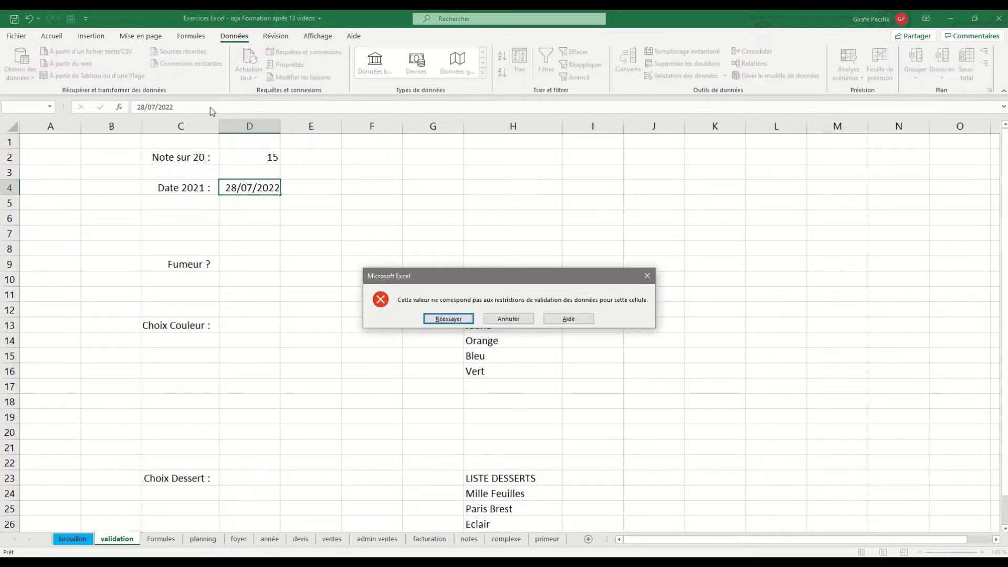
key(Escape)
Restrict the Fumeur ? cell to a dropdown list with the choices oui, non and occasionnellement.
drag(196, 157, 254, 190)
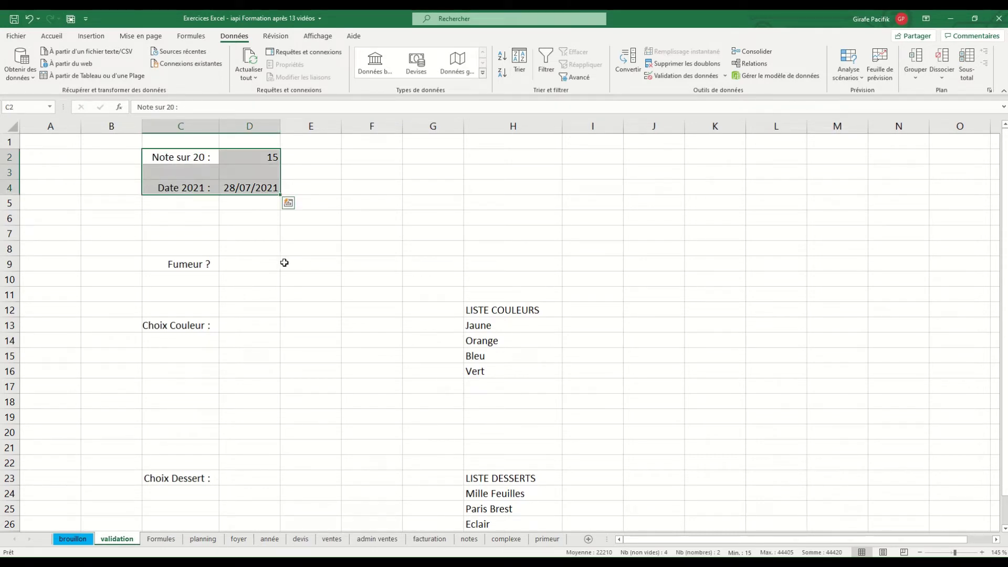
click(273, 264)
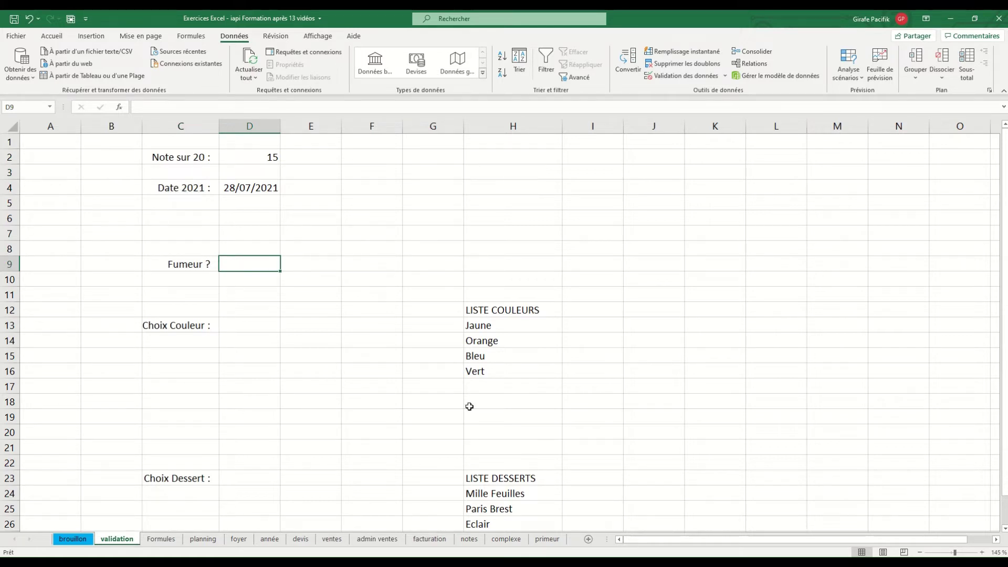
scroll(419, 392, down, 4)
scroll(448, 378, up, 4)
click(689, 77)
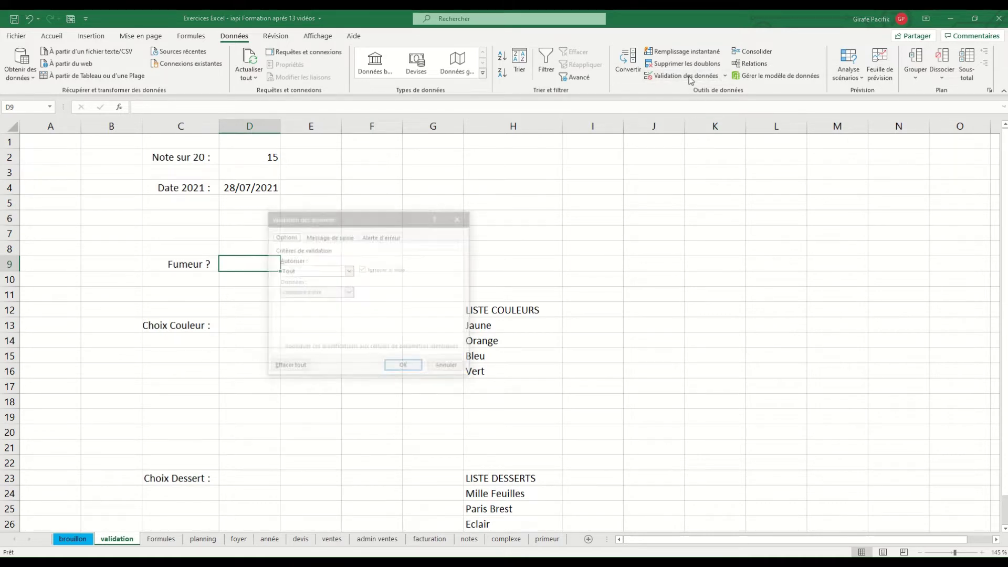
click(349, 271)
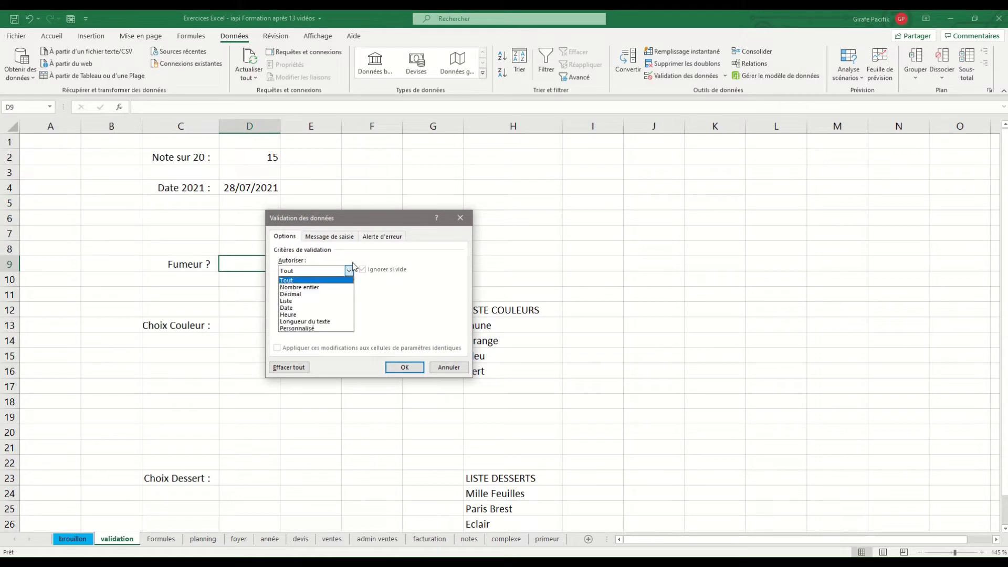
click(300, 302)
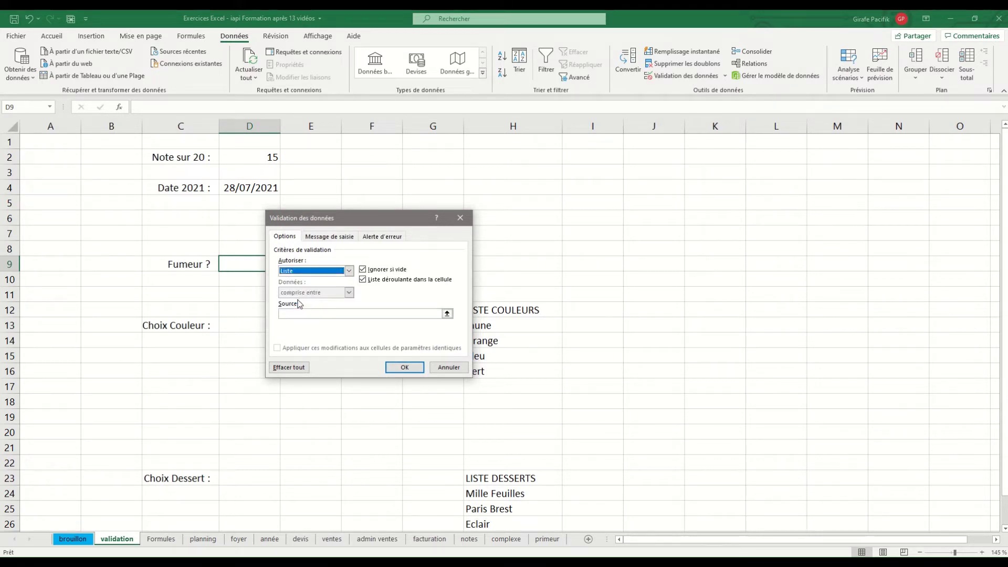
click(302, 314)
drag(387, 215, 470, 181)
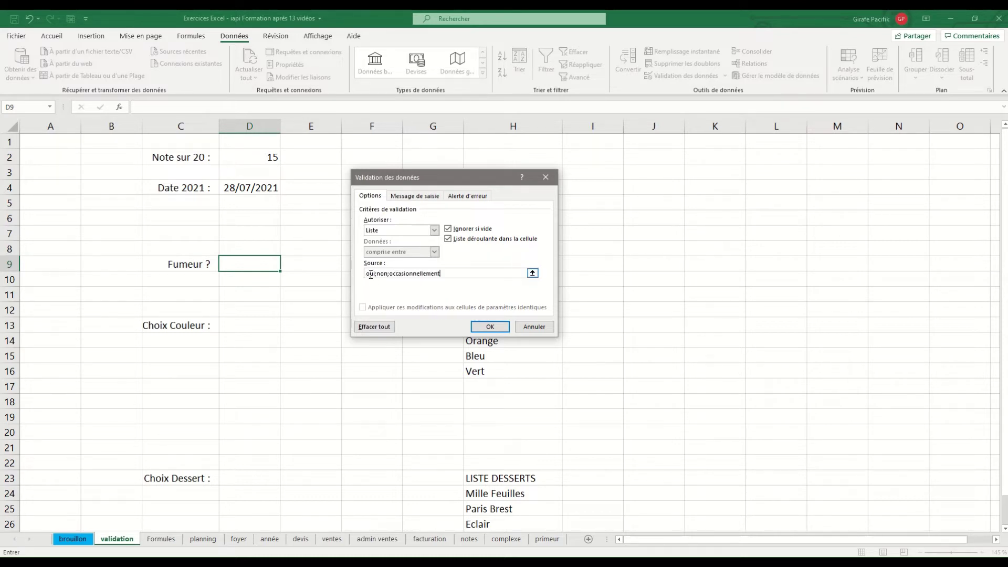
click(490, 326)
Check the choices offered in the Fumeur ? cell's dropdown and review its validation settings.
click(286, 266)
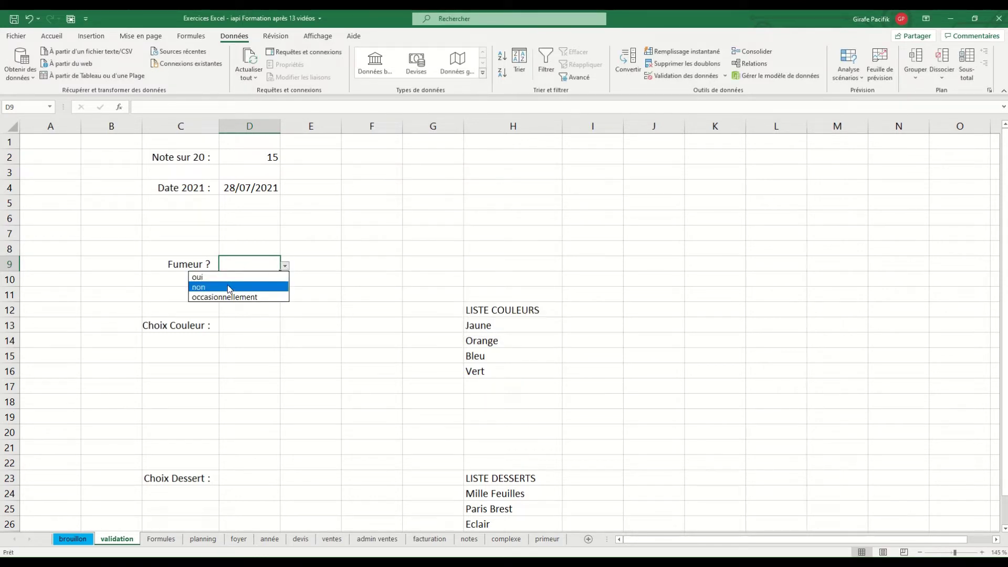
click(257, 269)
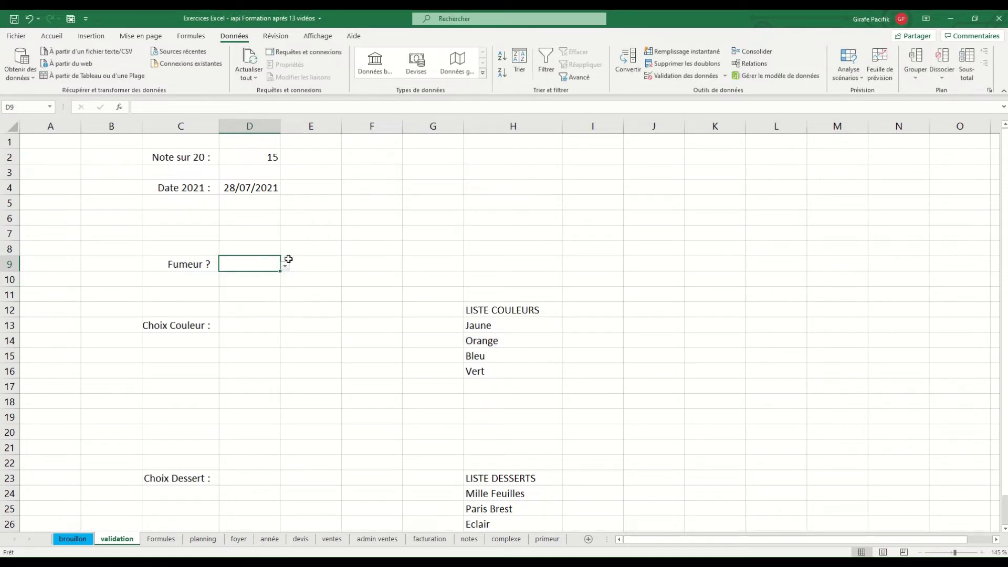
click(682, 75)
click(438, 199)
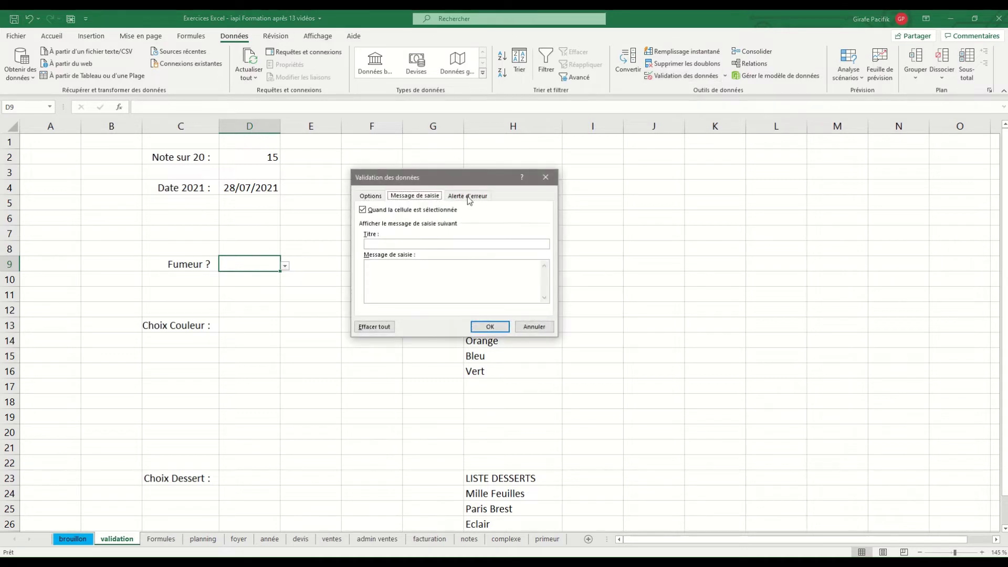
click(368, 198)
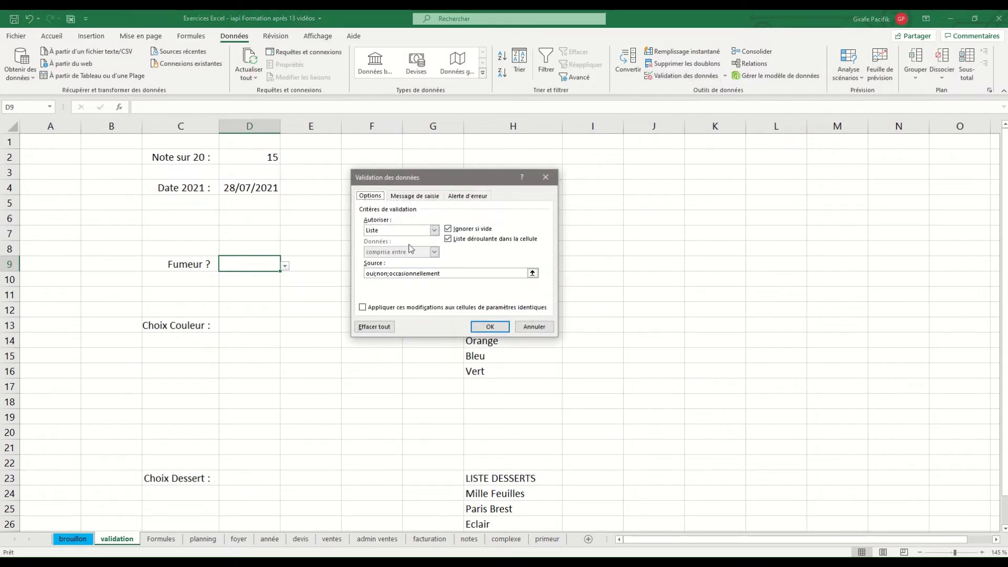
click(482, 326)
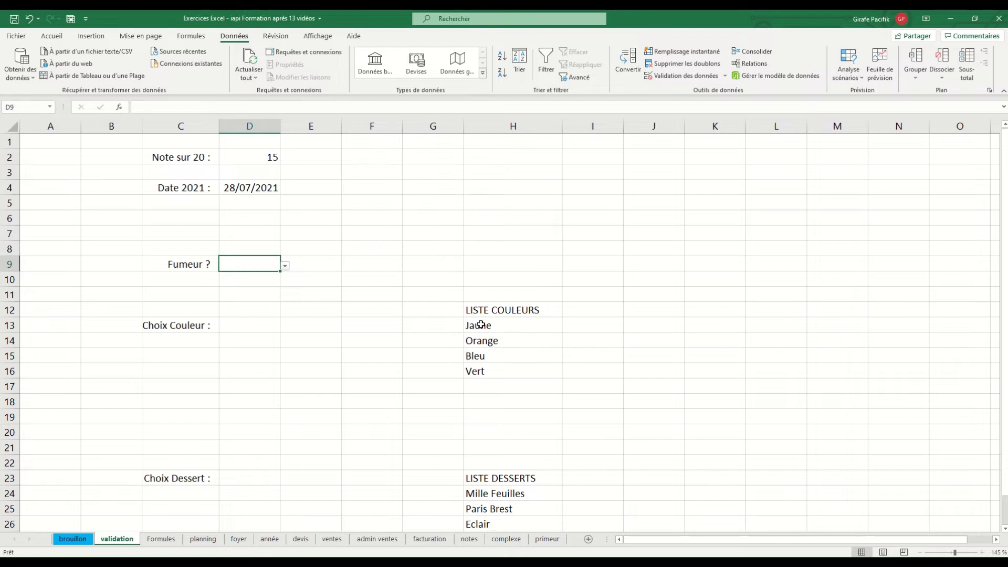
Restrict the Choix Couleur cell to a dropdown list sourced from the colours in H13:H16, and check its choices.
click(259, 324)
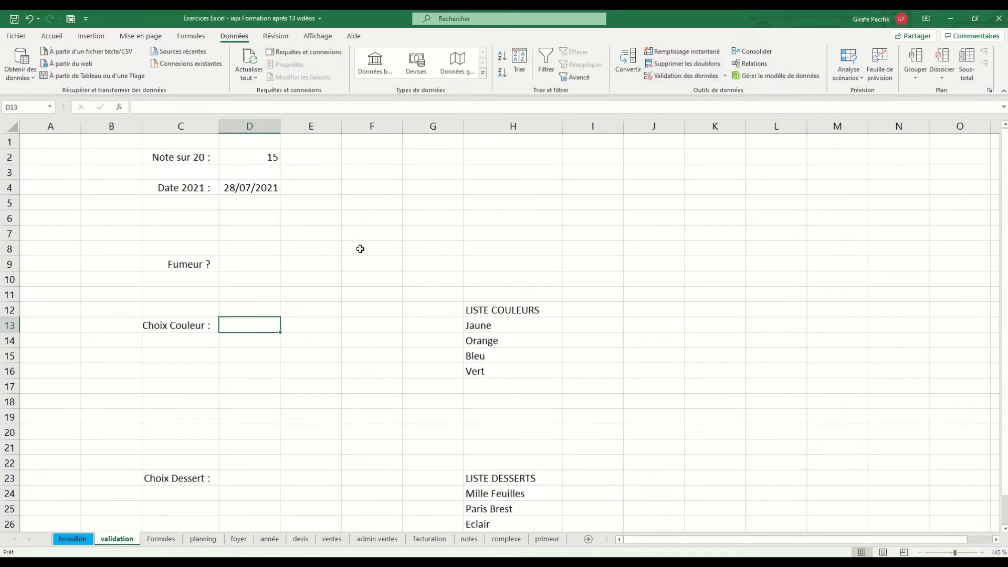
click(680, 76)
click(434, 230)
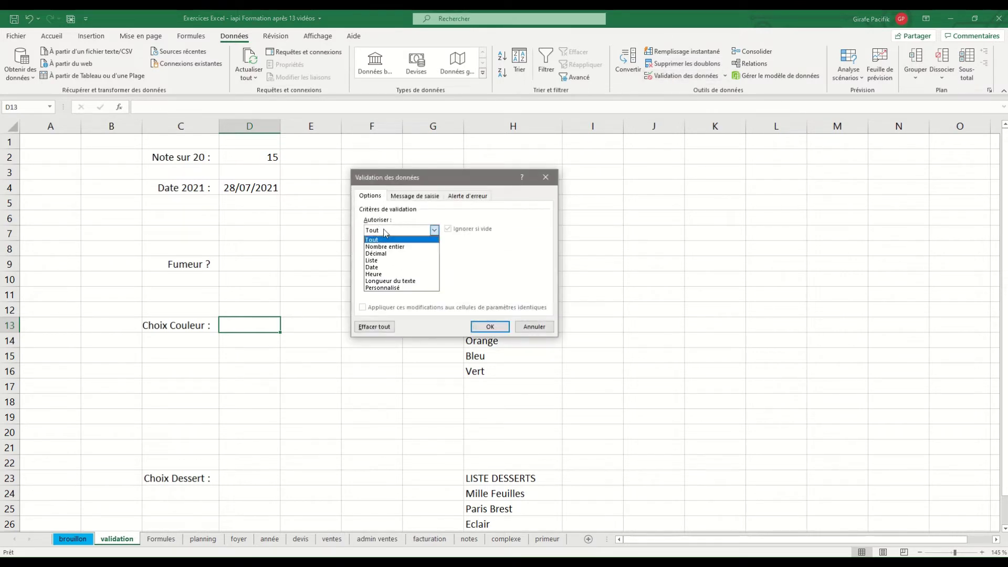
click(376, 260)
click(453, 272)
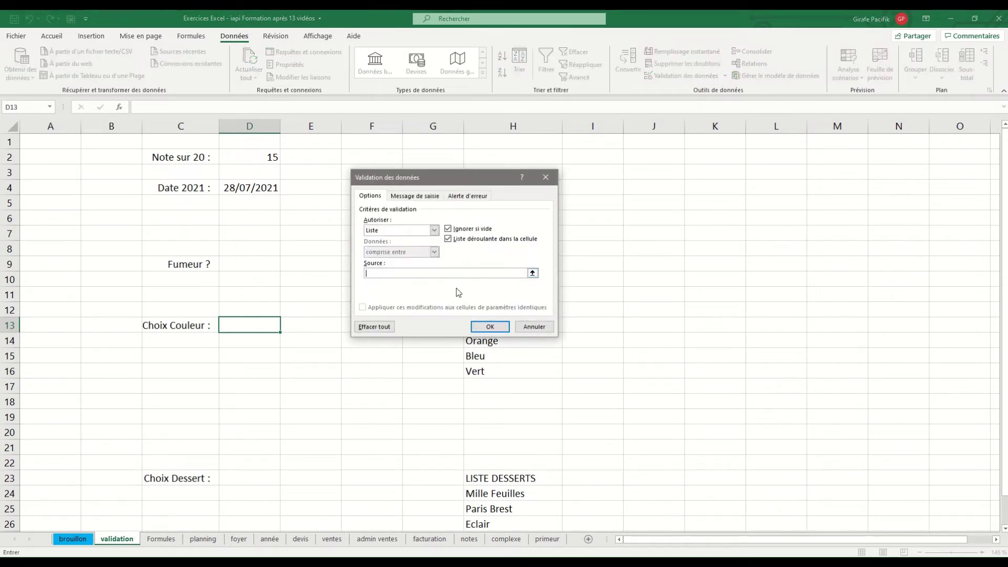
drag(493, 173, 787, 154)
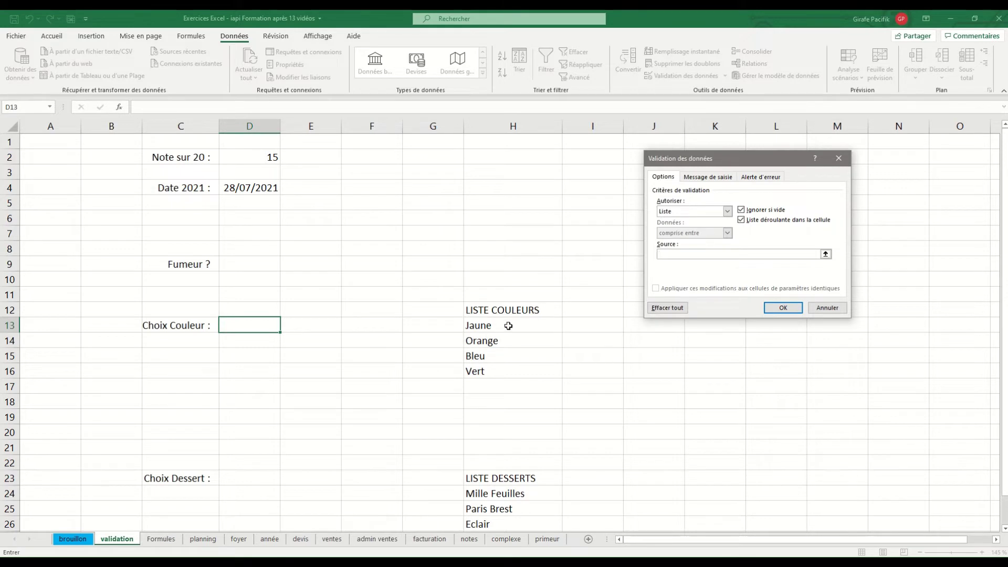
drag(506, 326, 497, 369)
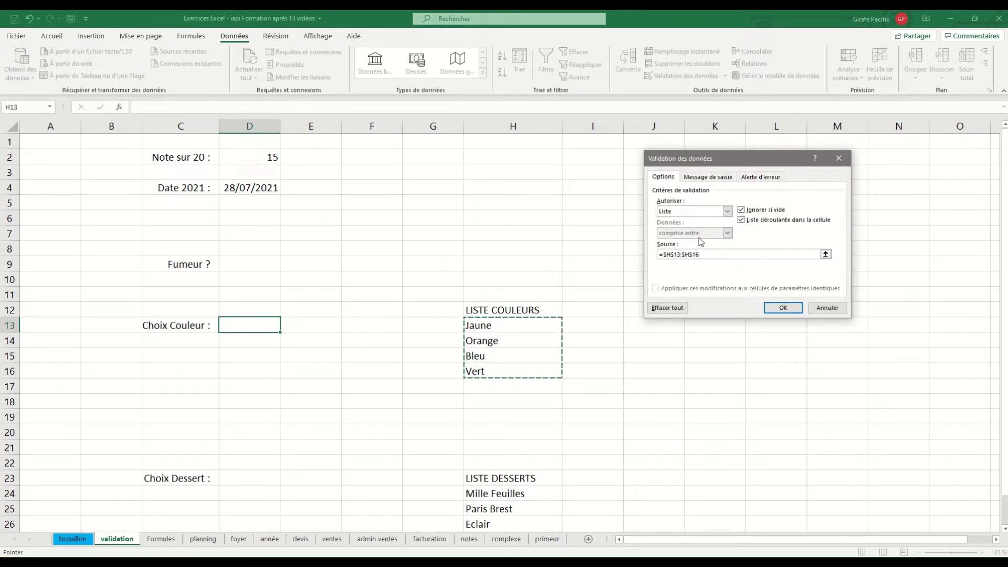
click(783, 308)
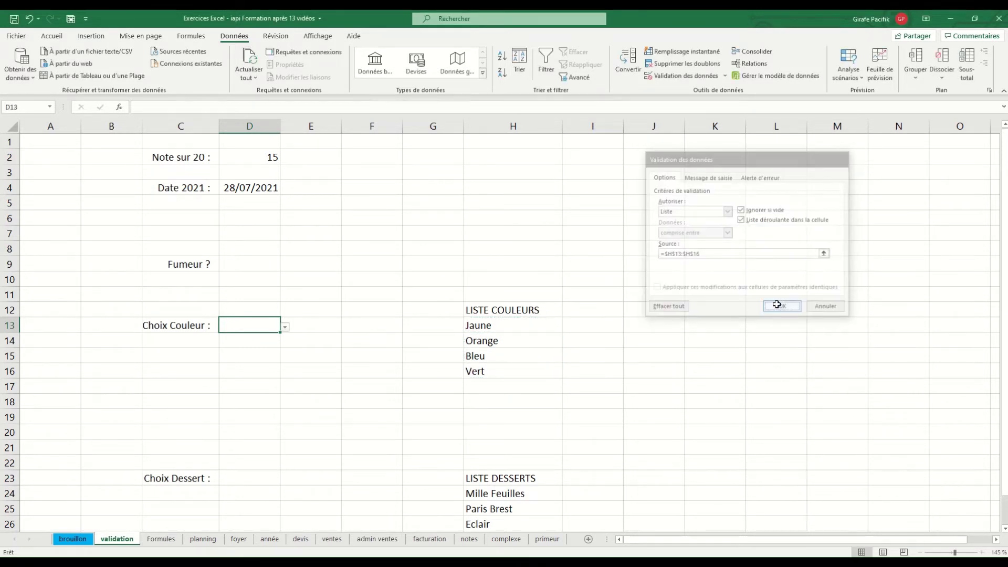
click(285, 328)
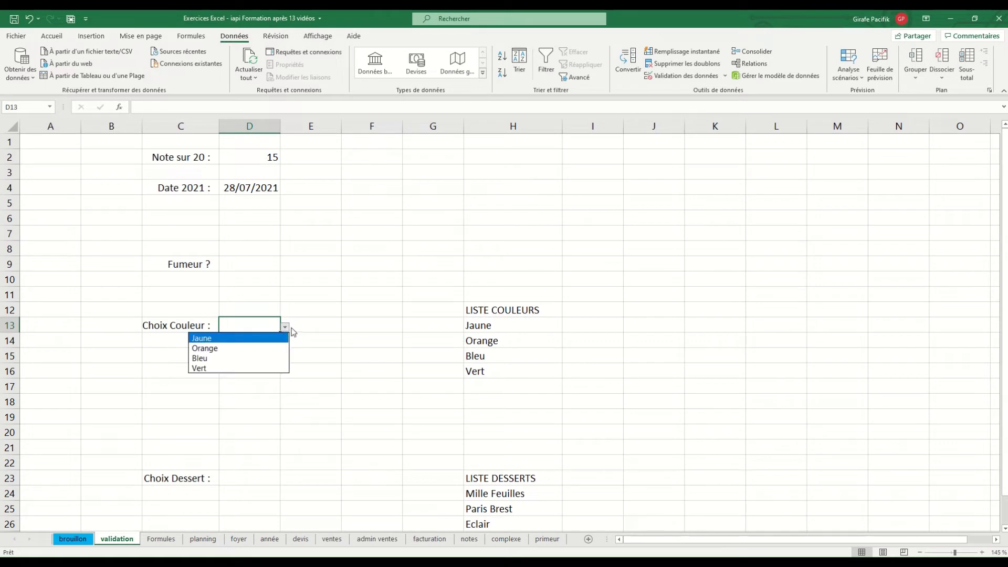
click(286, 329)
Try to extend the Choix Couleur dropdown by adding Rose in H17 below Vert, and delete that entry.
click(496, 386)
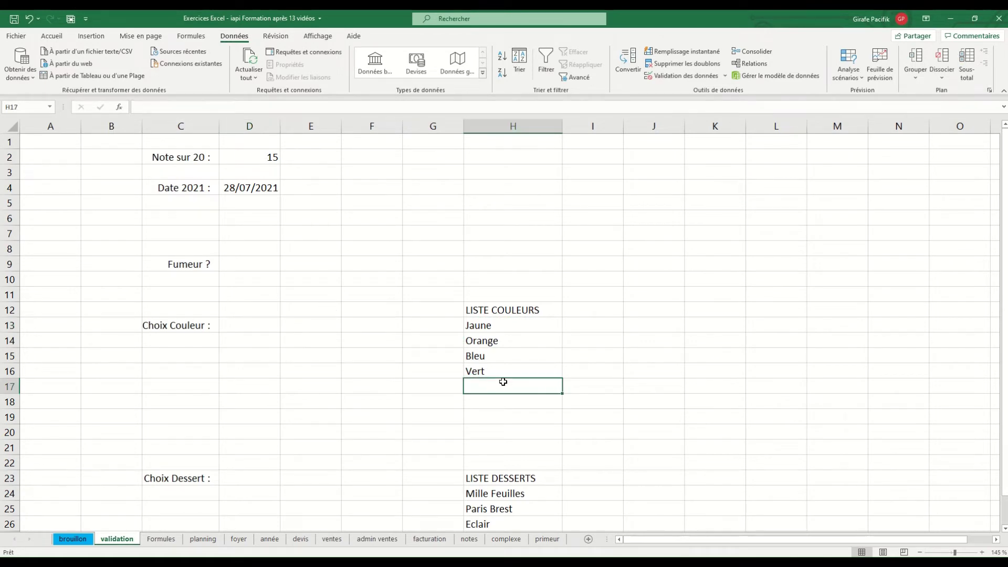
text(Rose)
key(Return)
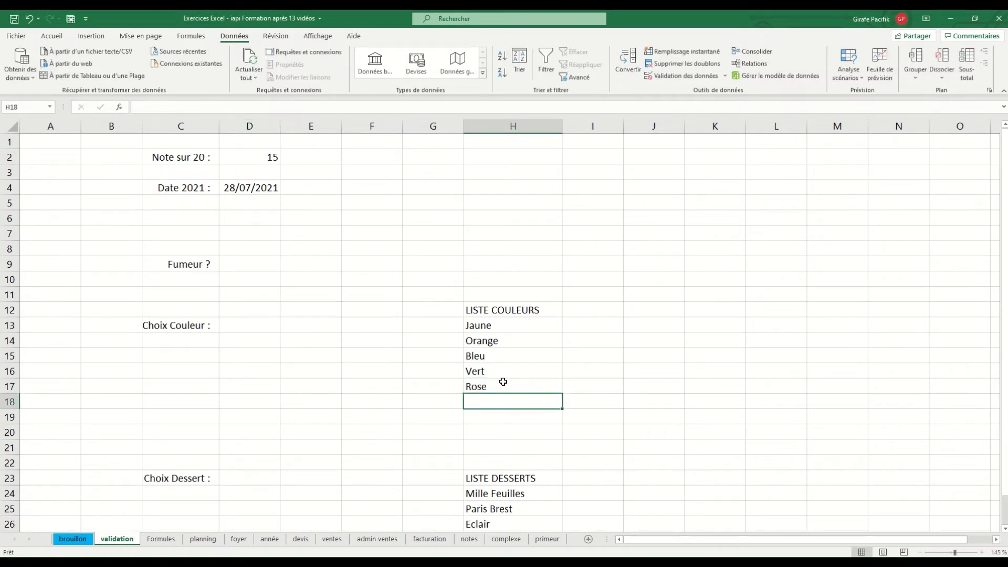
click(262, 325)
click(284, 327)
click(284, 327)
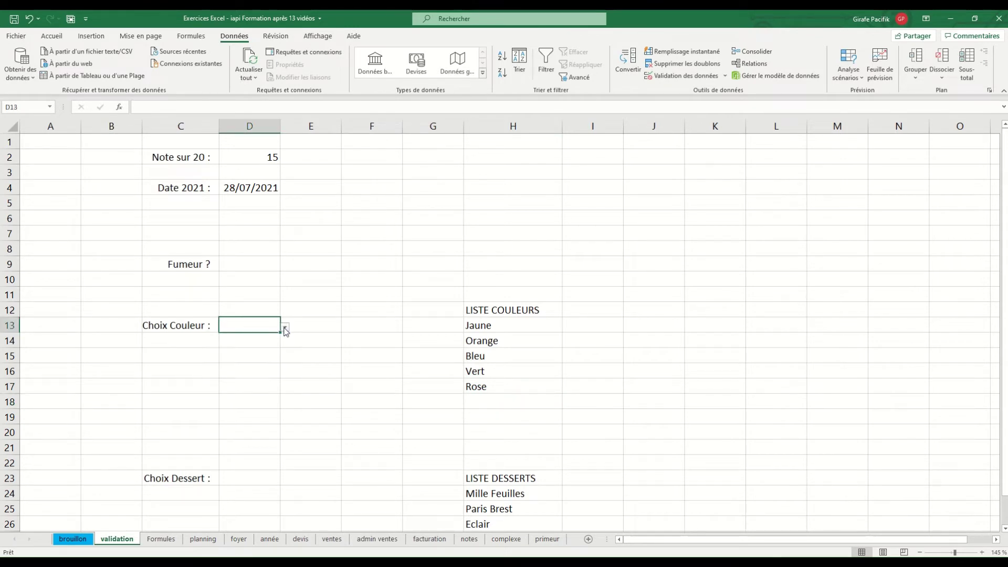
drag(467, 326, 479, 371)
click(479, 386)
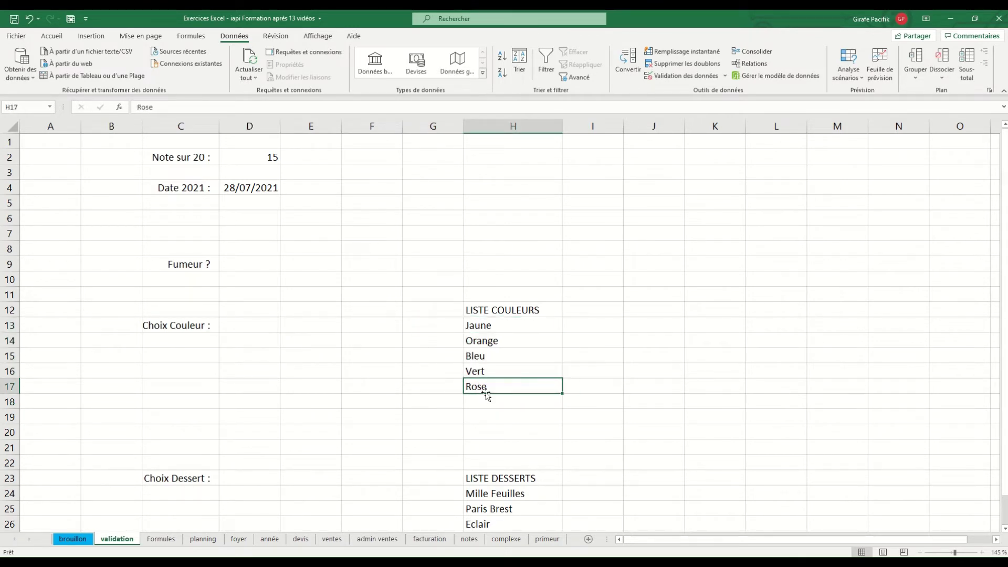
key(Delete)
Insert a cell above Orange in the colour list, shifting cells down, enter Rose in it, and check the Choix Couleur dropdown.
right_click(507, 342)
click(555, 136)
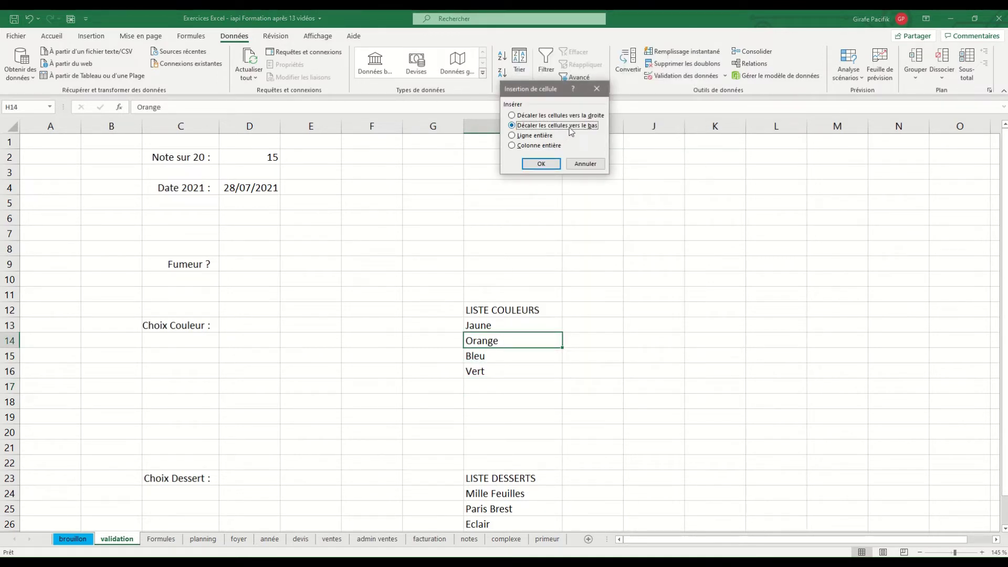
click(541, 164)
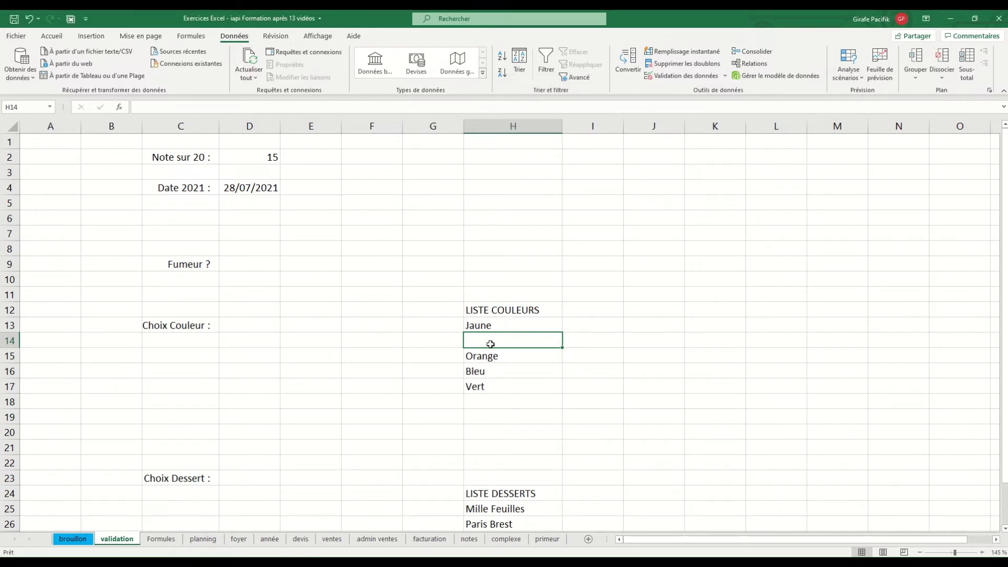
text(Rose)
key(Return)
scroll(499, 367, down, 4)
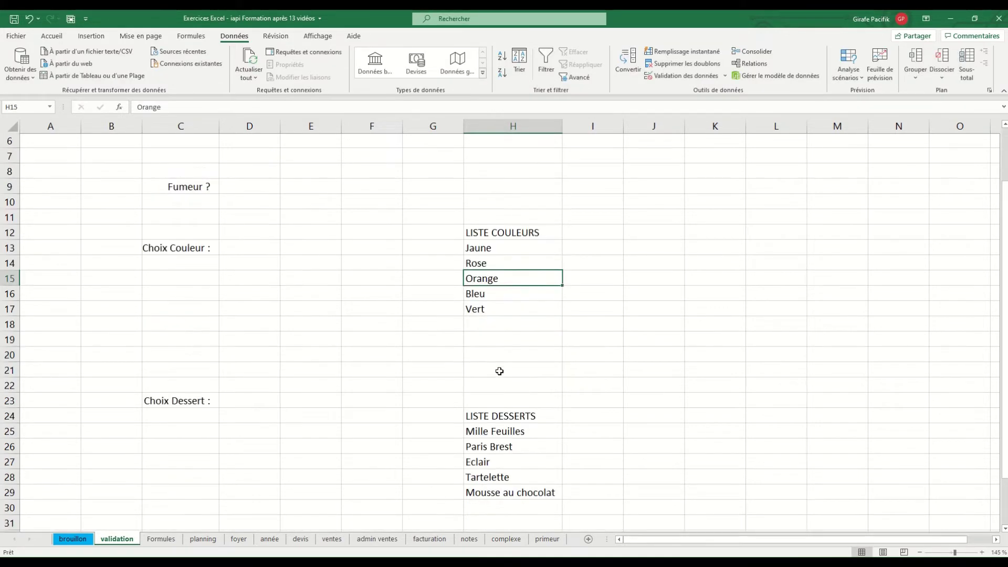
scroll(507, 425, up, 4)
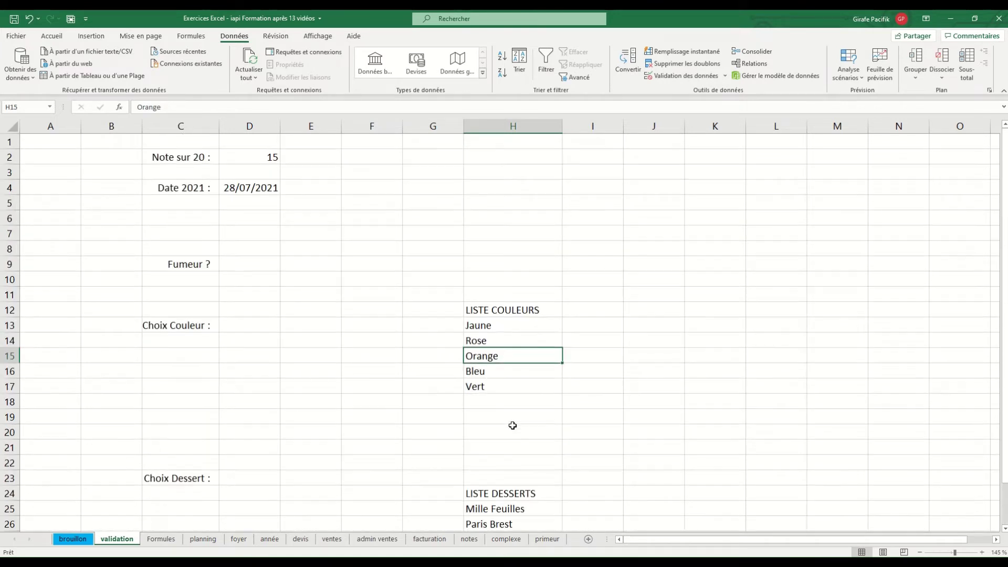
click(279, 324)
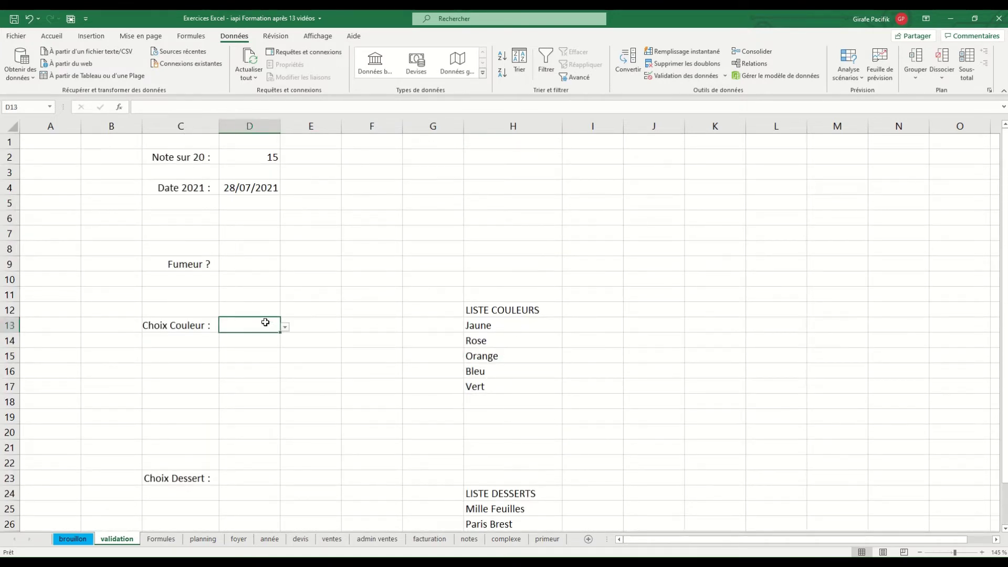
click(284, 329)
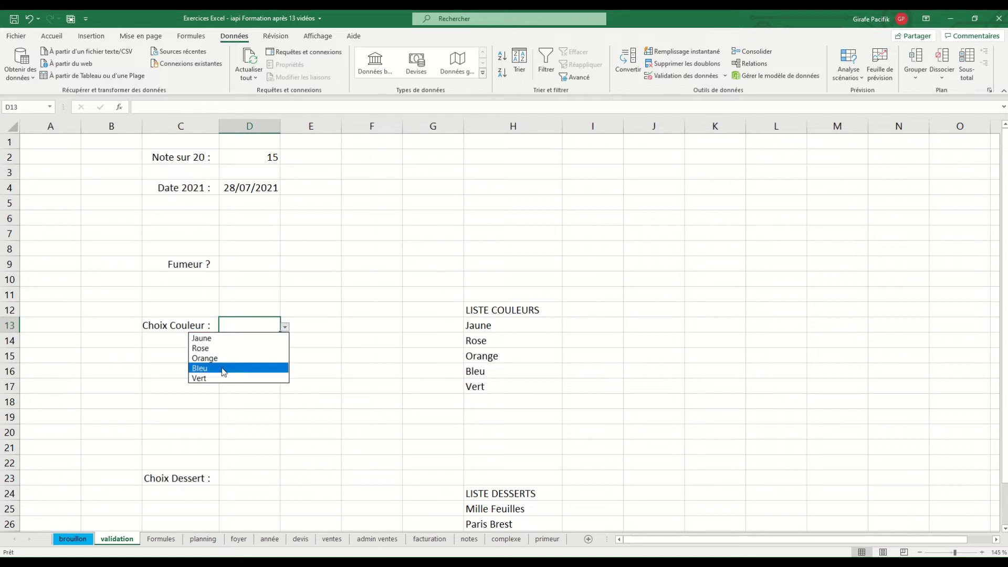
click(354, 332)
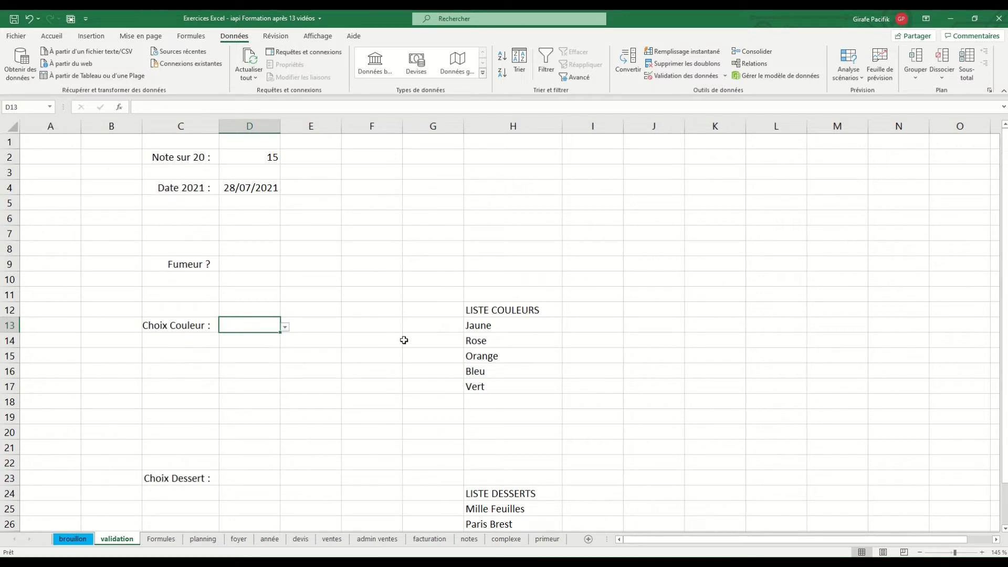
Name the colour range H13:H17 liste_couleurs.
drag(503, 325, 499, 387)
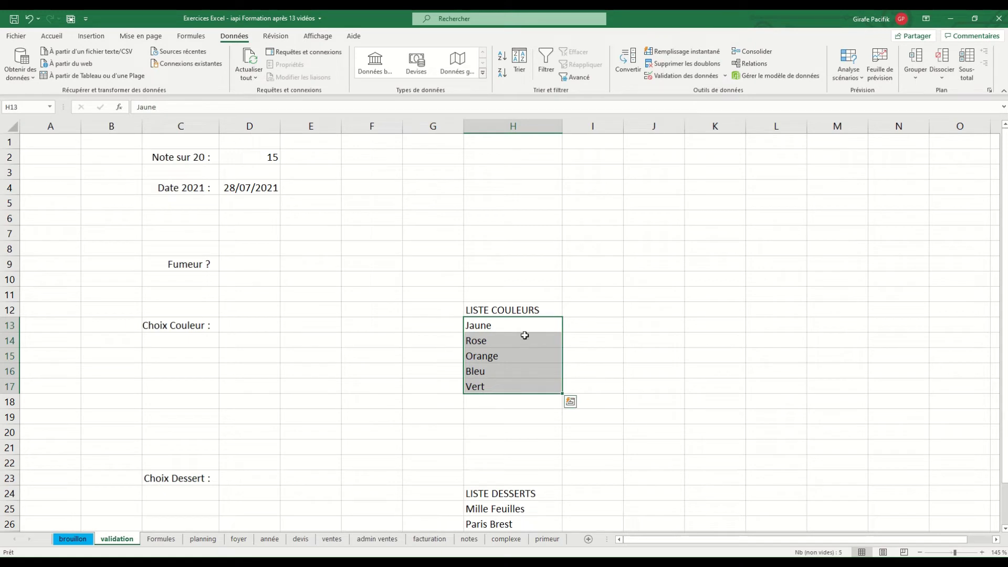
drag(521, 332, 509, 386)
click(24, 106)
key(BackSpace)
text(liste_couleurs)
key(Return)
Set the source of the Choix Couleur dropdown to =liste_couleurs and check its choices.
click(269, 326)
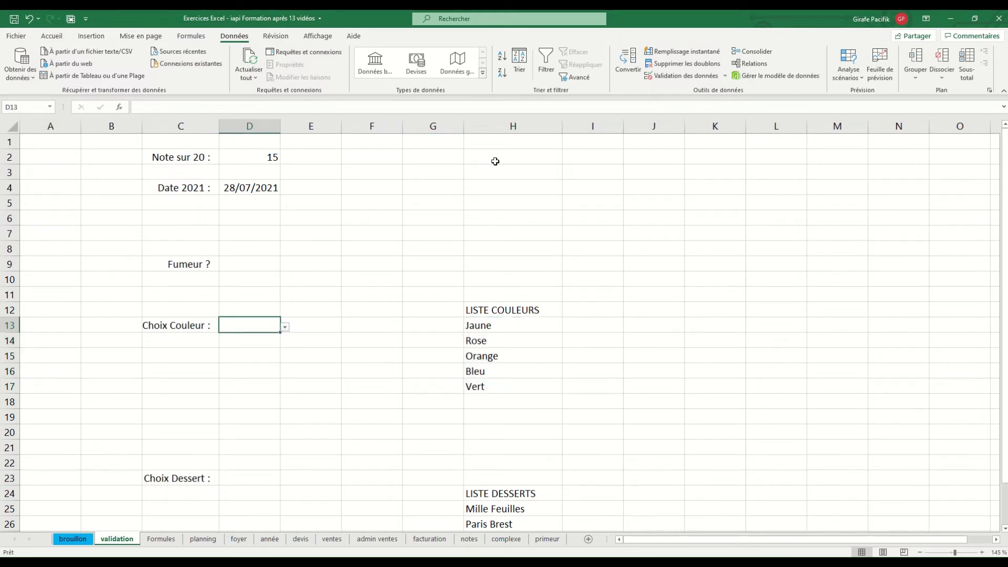
click(688, 79)
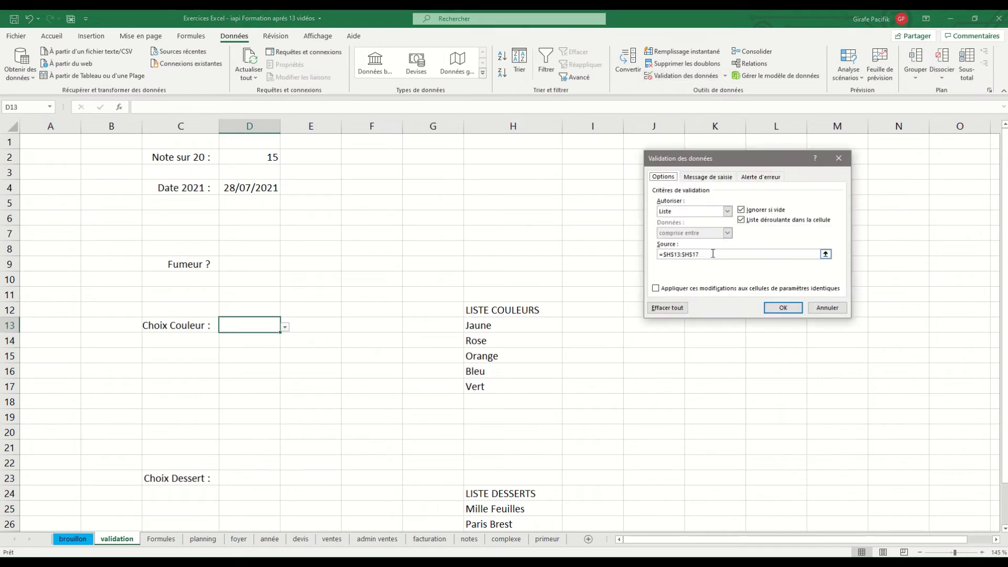
text(=liste_couleurs)
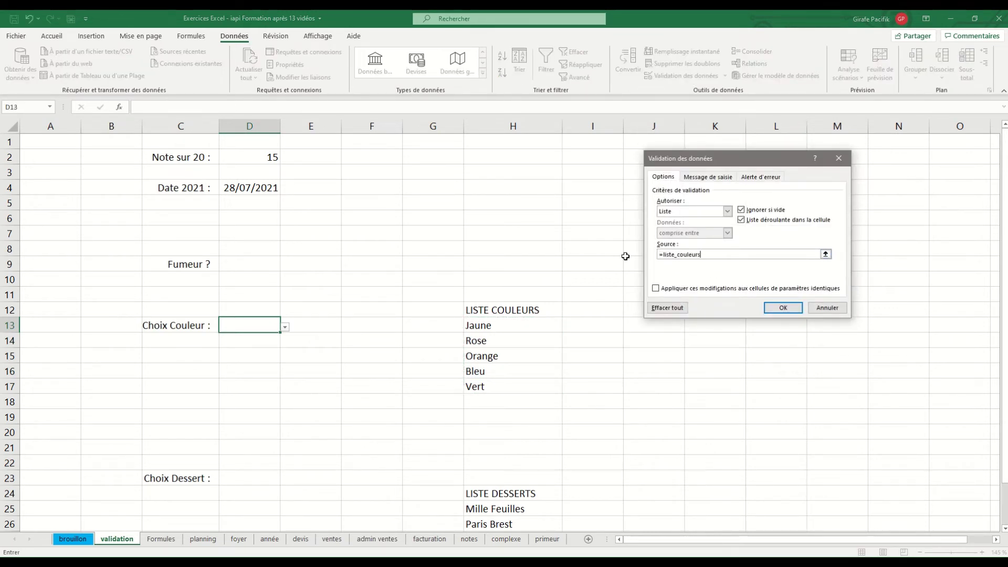
key(Return)
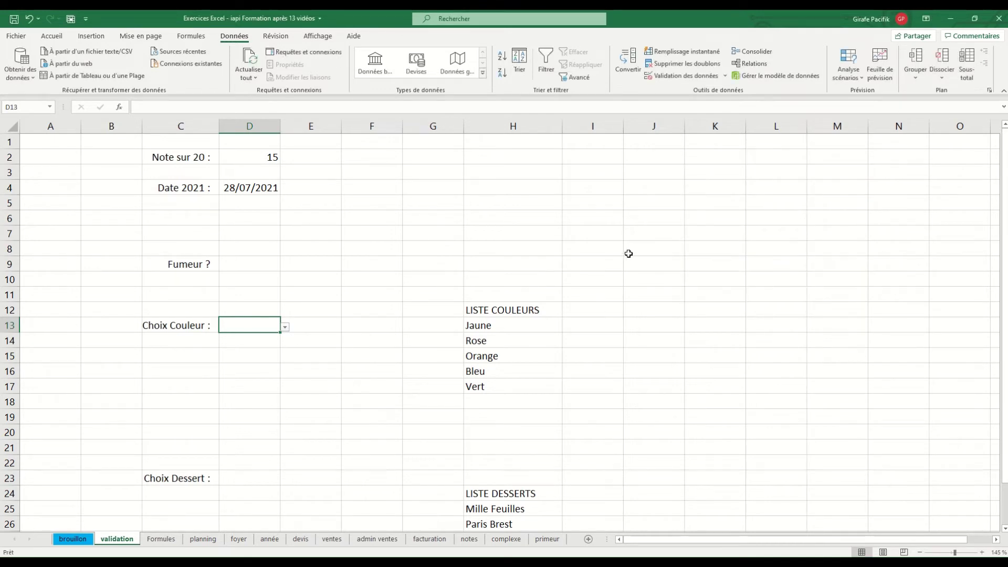
click(284, 327)
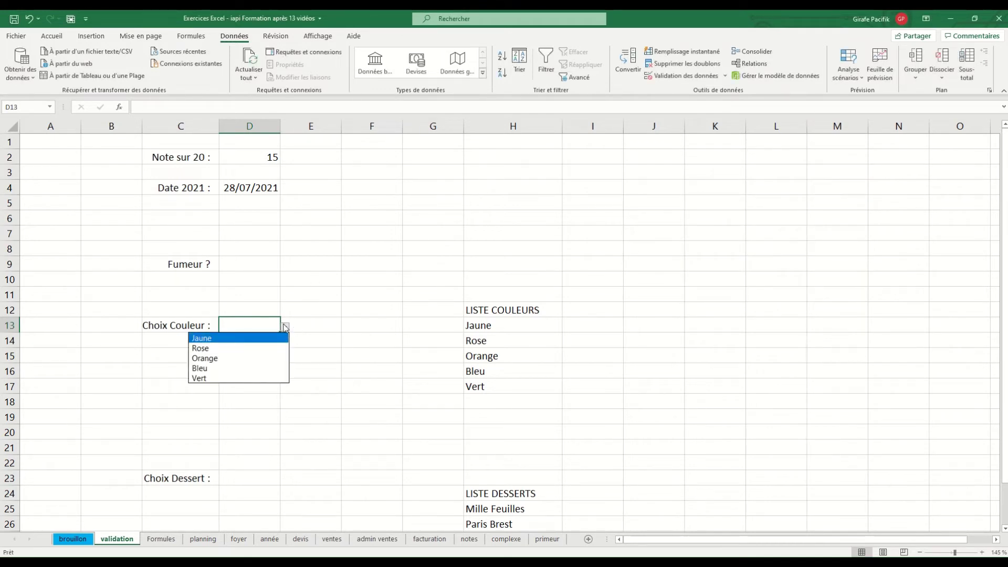
click(284, 326)
drag(484, 324, 493, 387)
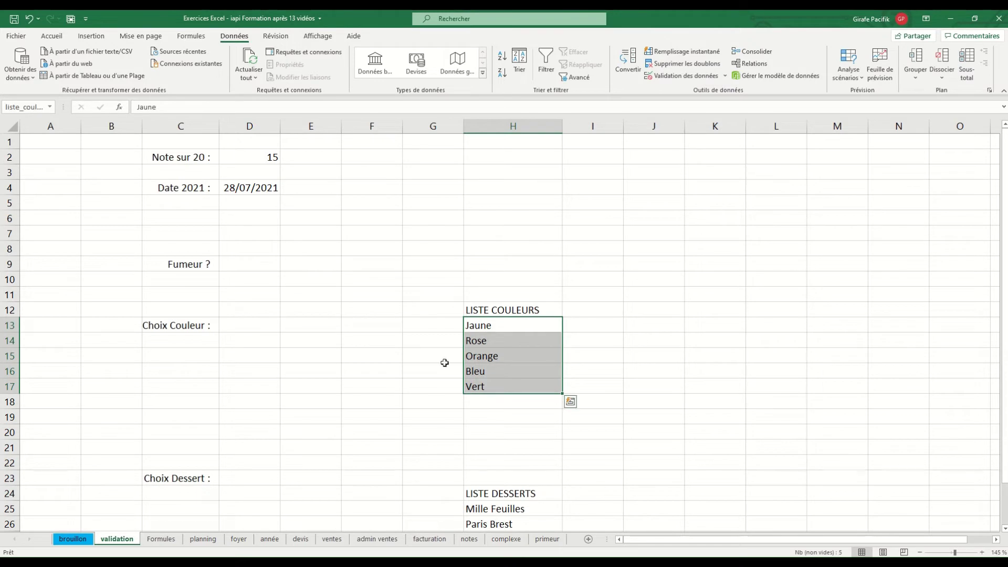
click(246, 357)
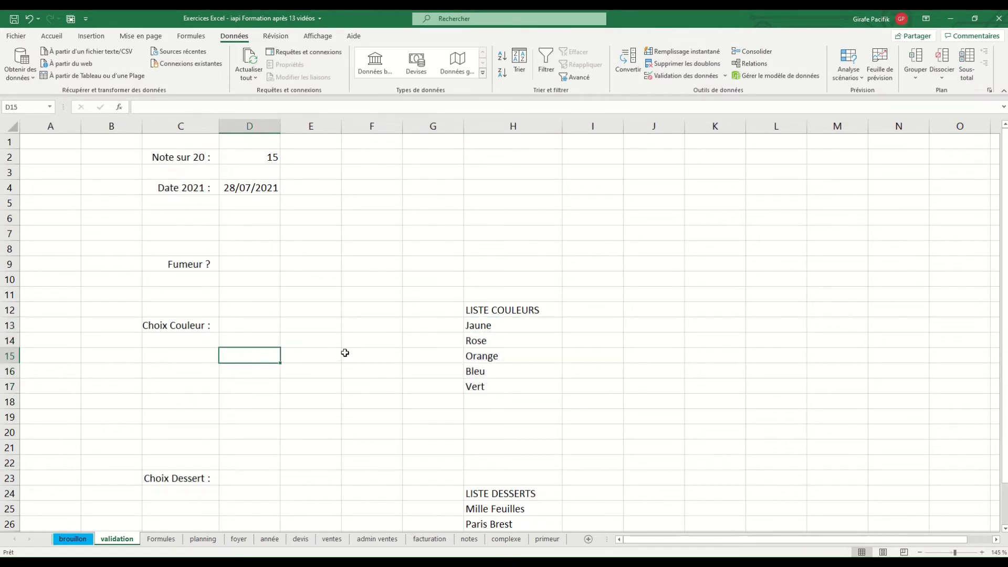
scroll(345, 352, down, 4)
scroll(461, 246, up, 4)
scroll(338, 370, down, 4)
scroll(364, 337, up, 4)
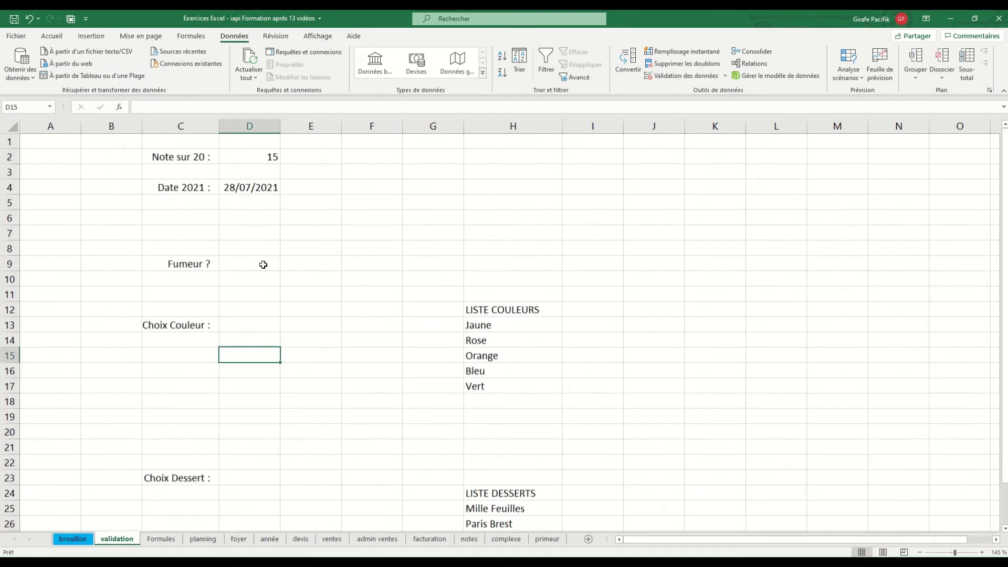
Choose Orange from the dropdown in the Choix Couleur cell.
click(248, 324)
click(285, 327)
click(251, 359)
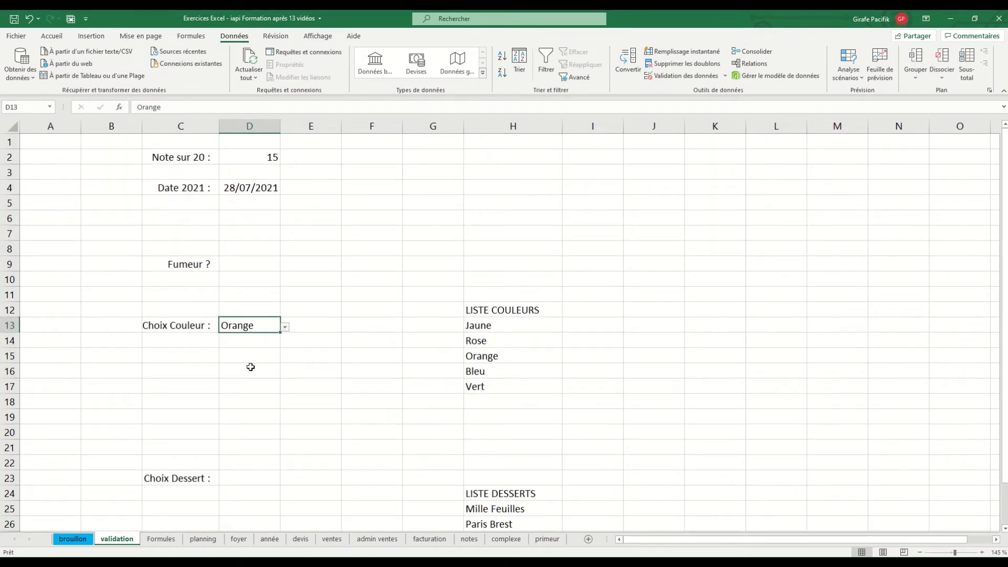
Move the dessert list with its header, H24:H29, up to H20:H25.
click(267, 476)
scroll(322, 423, down, 4)
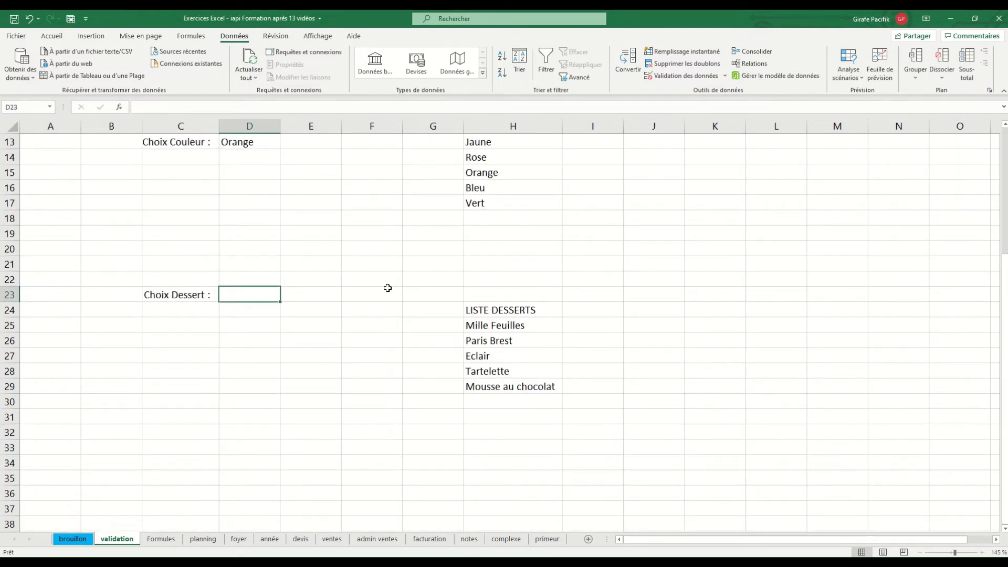
drag(501, 314, 504, 386)
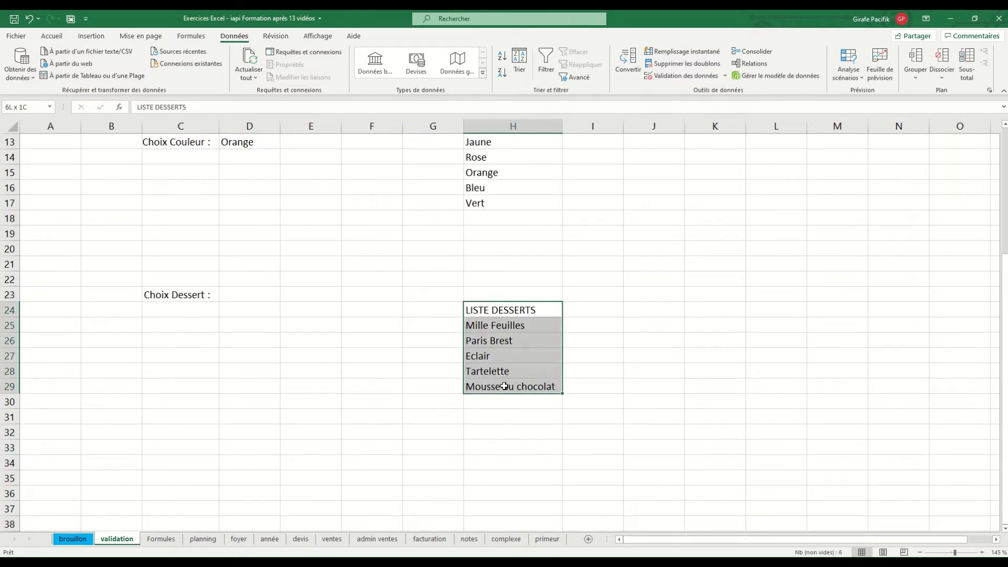
drag(505, 303, 509, 246)
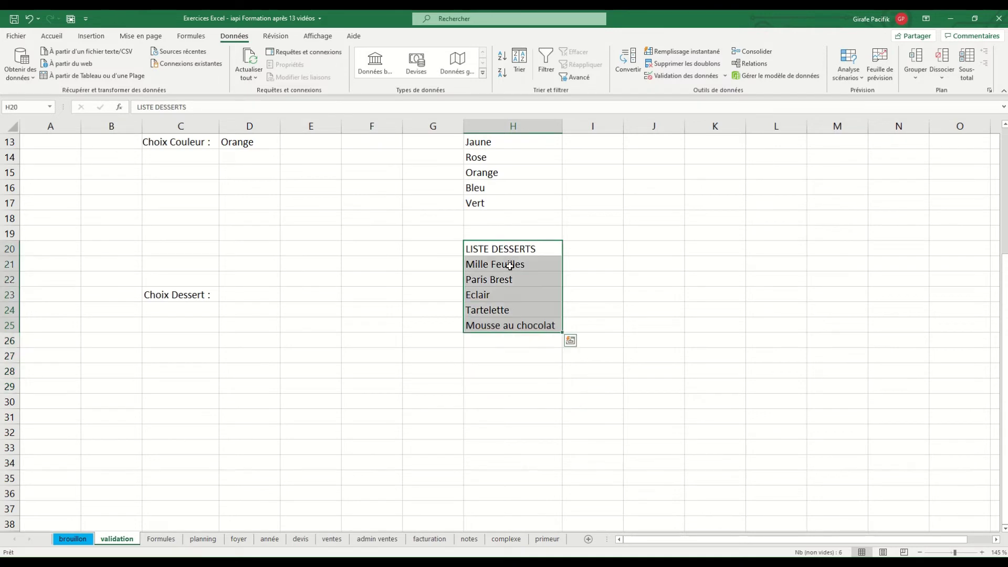
Format the dessert list H20:H25 as a table with headers in an orange Moyen style.
click(58, 37)
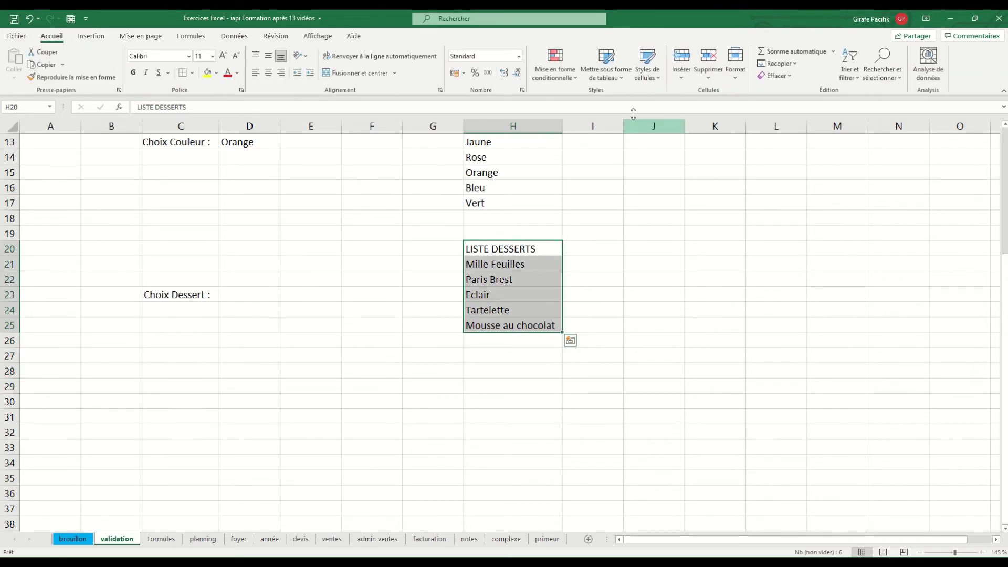
click(612, 66)
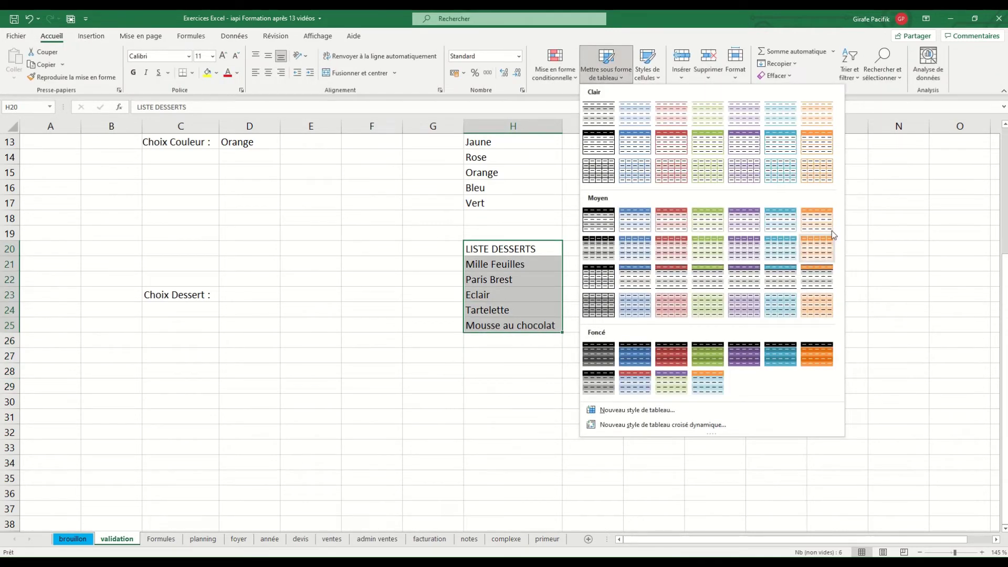
click(816, 247)
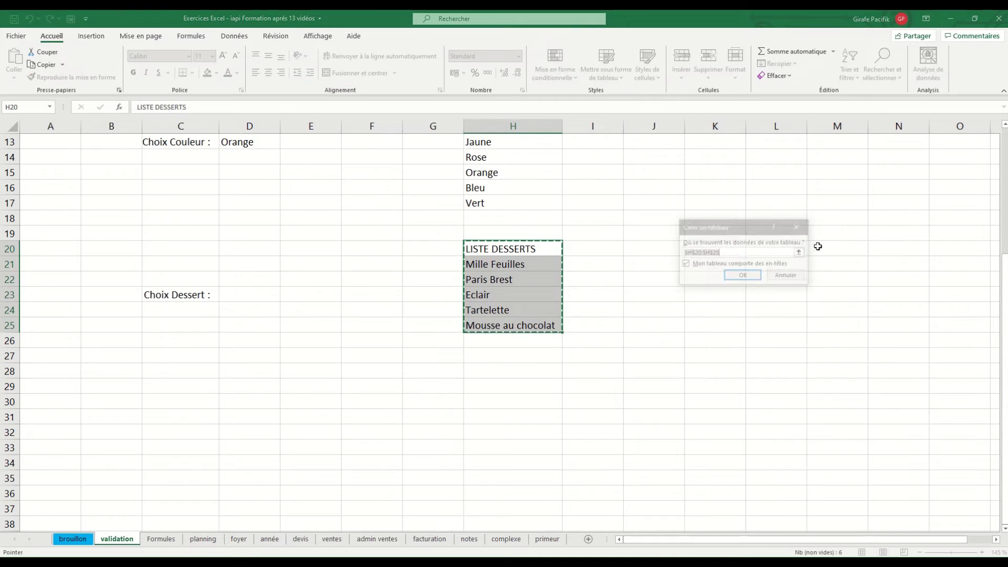
click(740, 276)
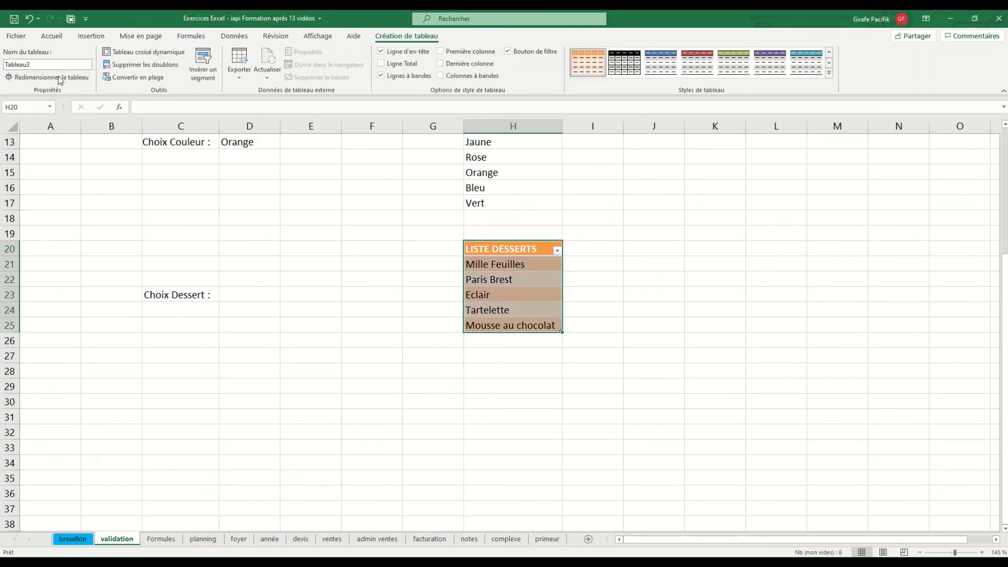
click(585, 265)
Name the dessert entries H21:H25, without the header, liste_desserts.
drag(536, 264, 539, 324)
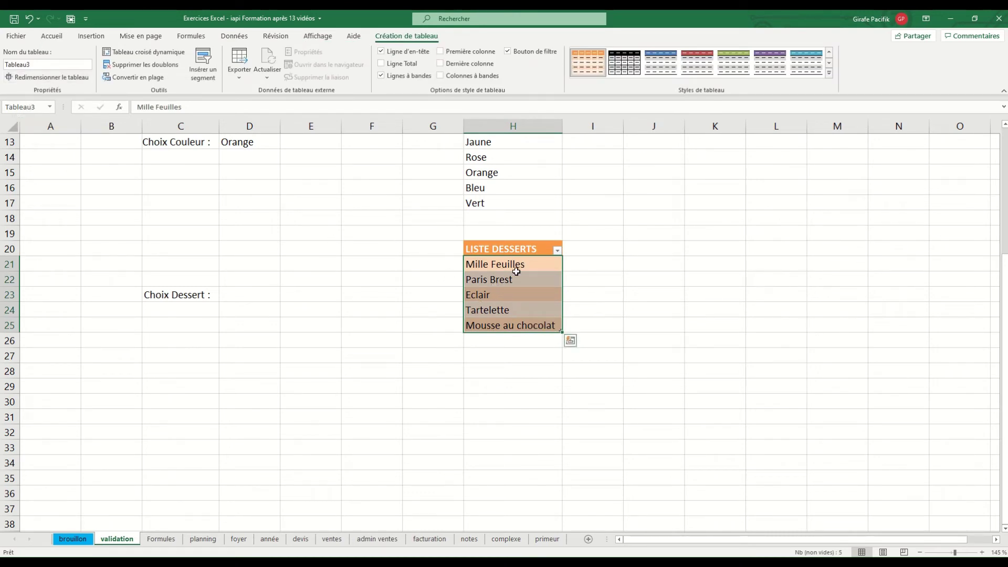
click(38, 107)
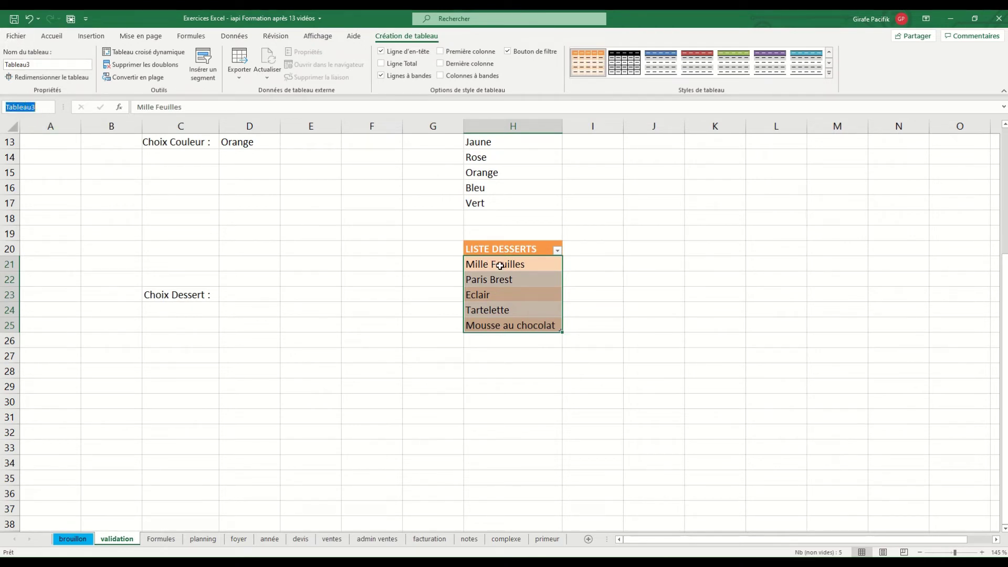
text(lis)
text(te_dessre)
key(BackSpace)
text(erts)
key(Return)
Examine the references of liste_couleurs and liste_desserts in the Name Manager, widening the reference column.
click(269, 296)
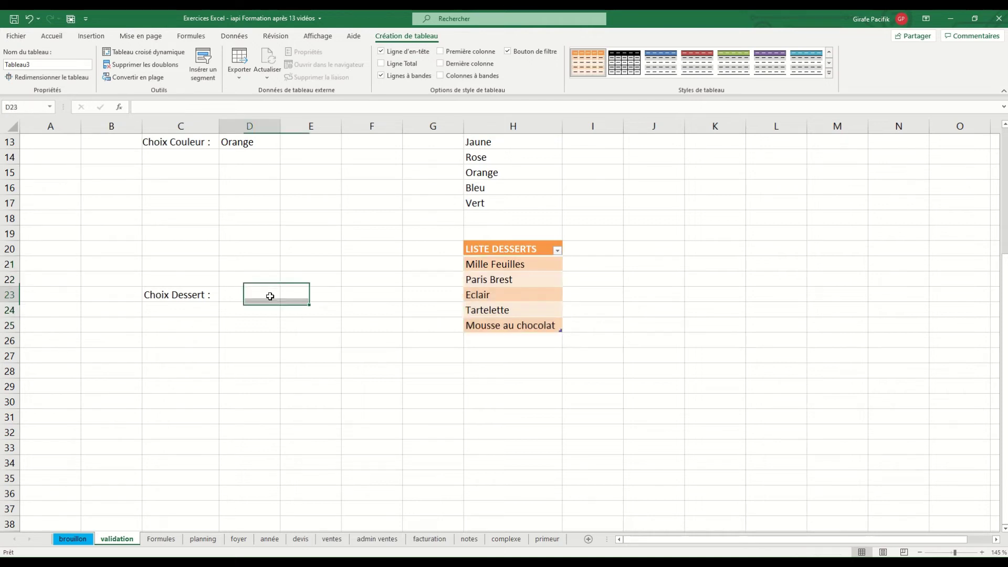
click(191, 35)
click(377, 63)
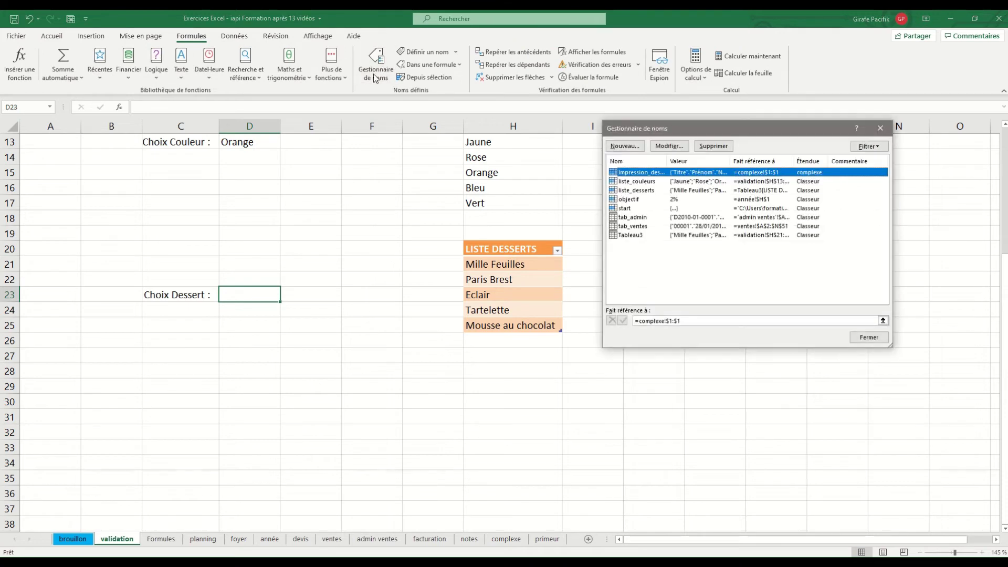
click(655, 184)
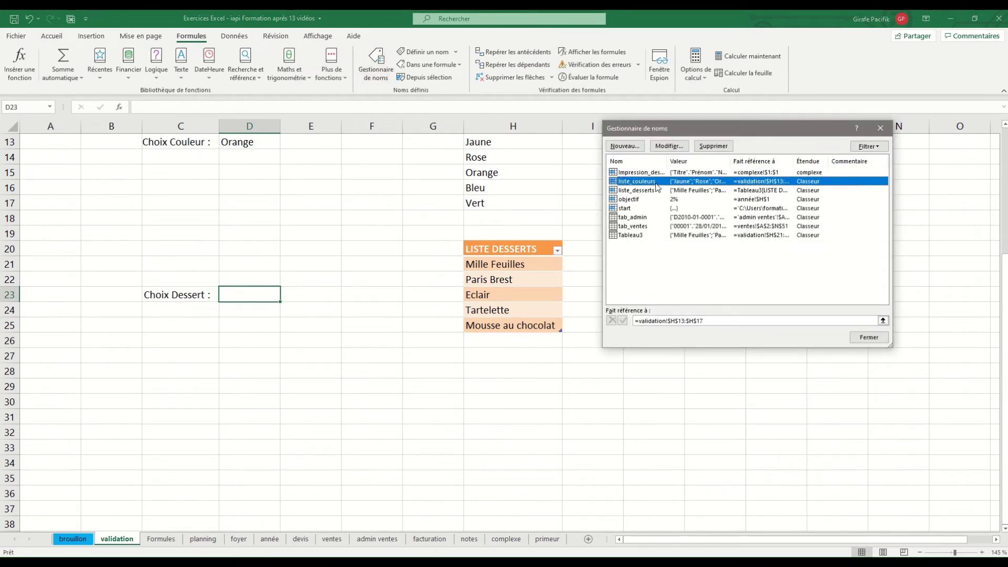
drag(794, 161, 833, 162)
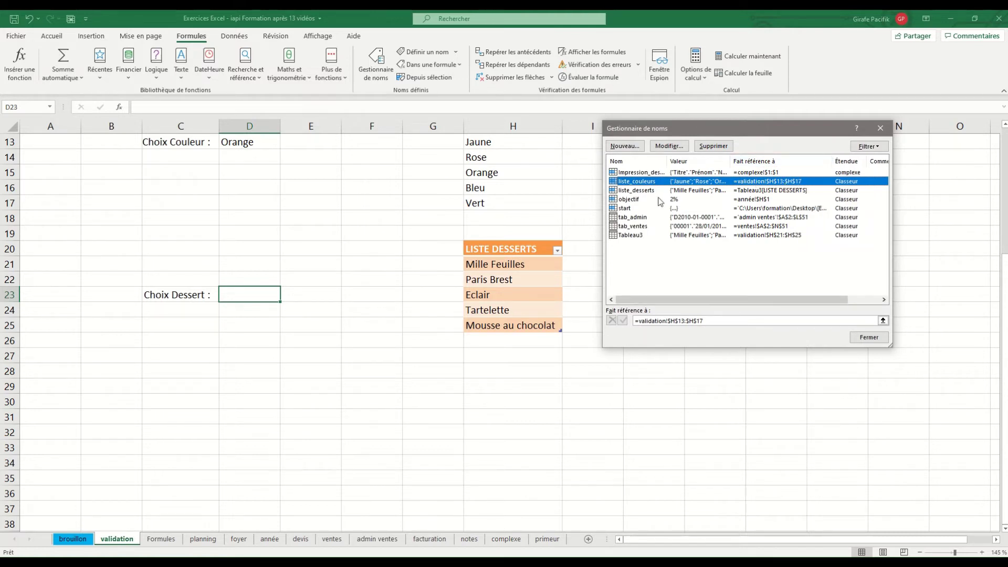
click(754, 191)
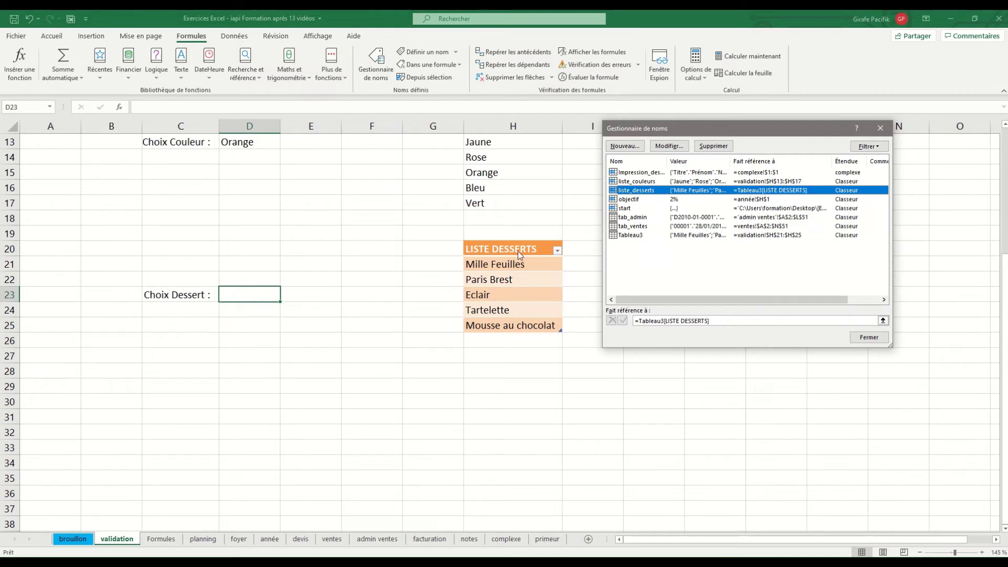
click(853, 338)
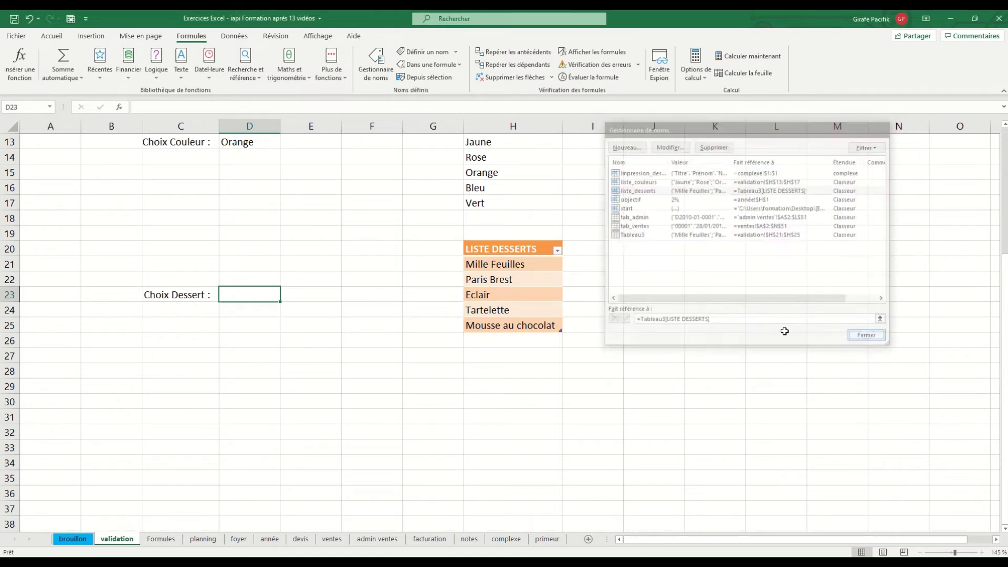
Set list validation with the source =liste_desserts on the Choix Dessert cell D23 and check its choices.
click(232, 36)
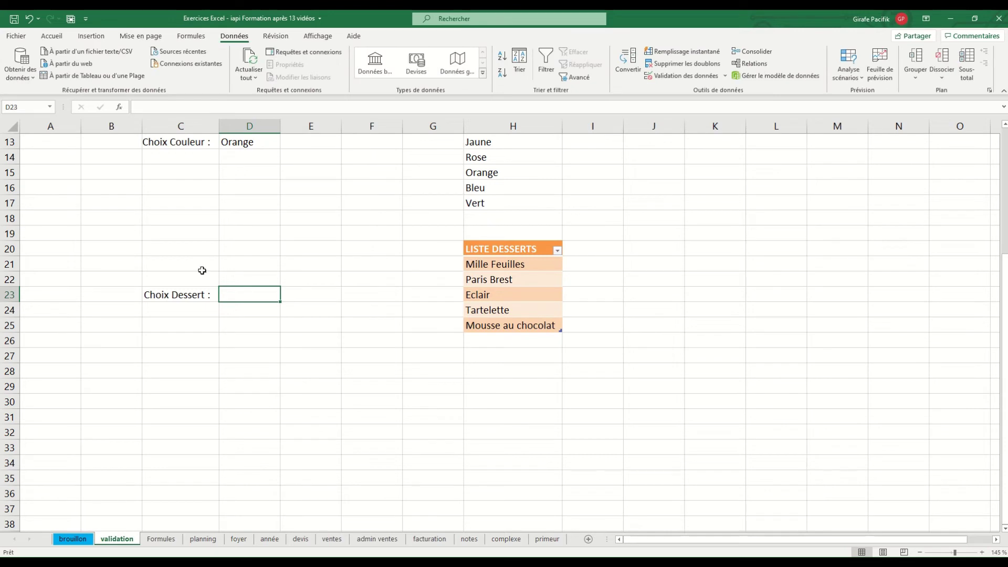
click(677, 76)
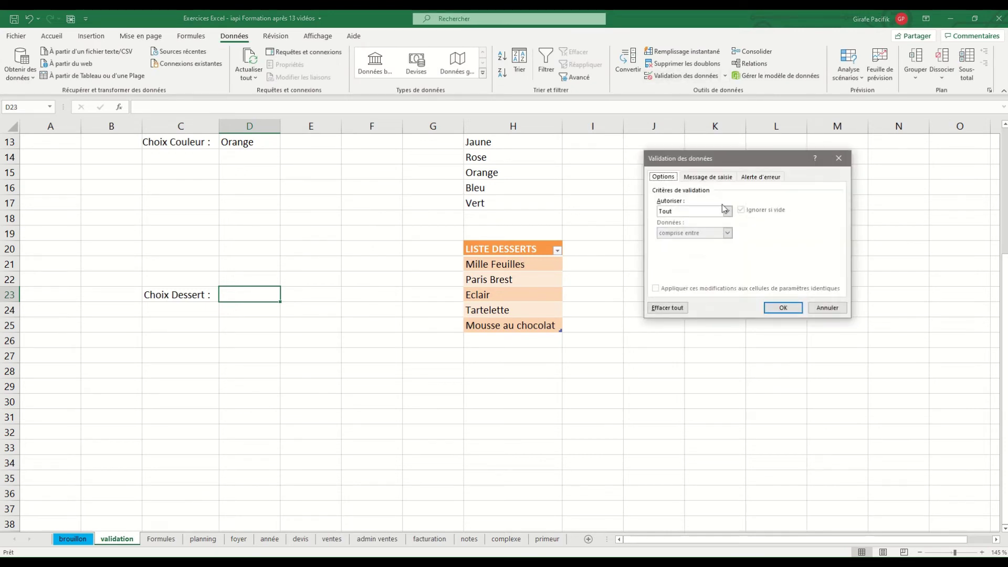
click(727, 211)
click(689, 243)
click(689, 257)
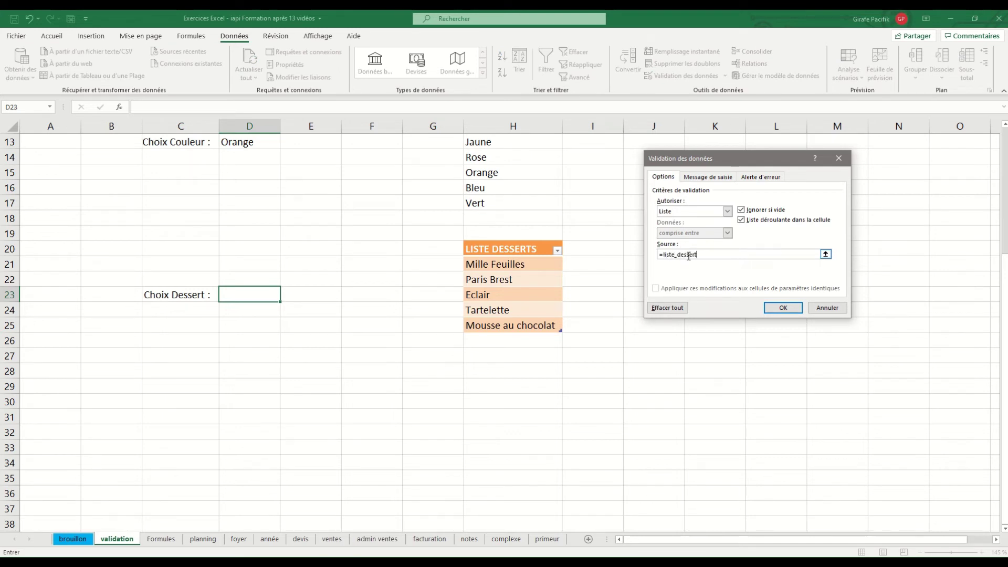
key(Return)
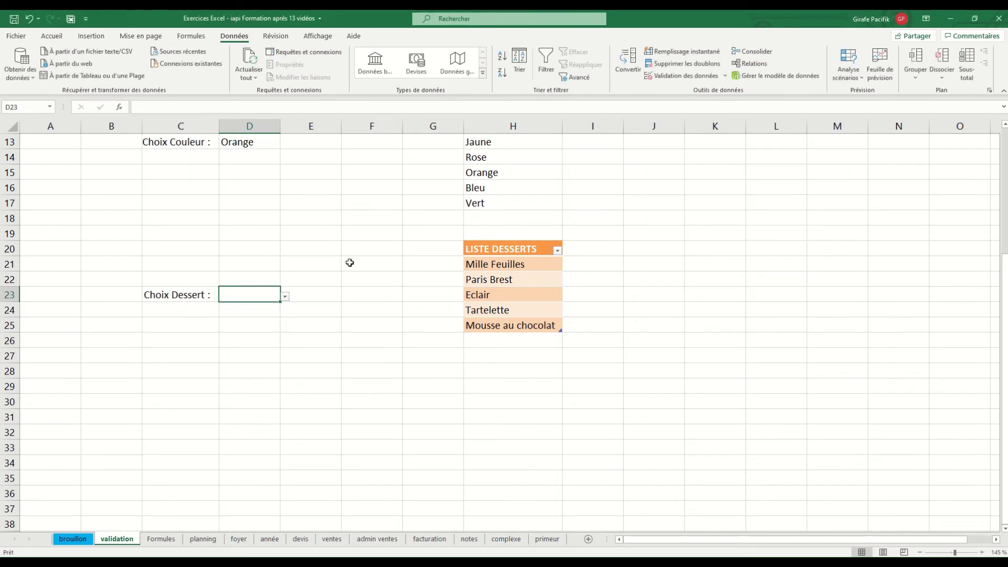
click(285, 297)
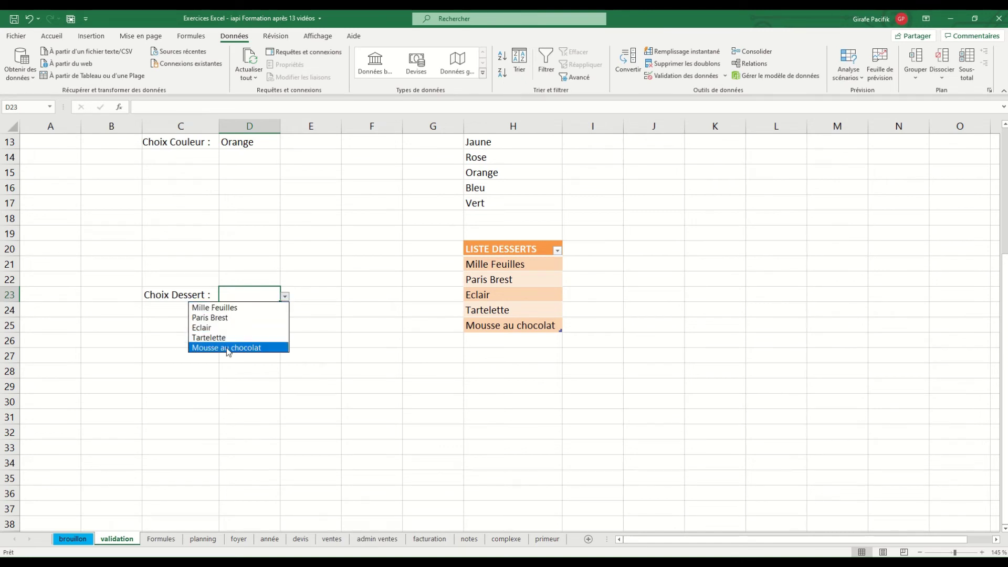
Add Compote below Mousse au chocolat in the dessert table and check the Choix Dessert dropdown.
click(533, 342)
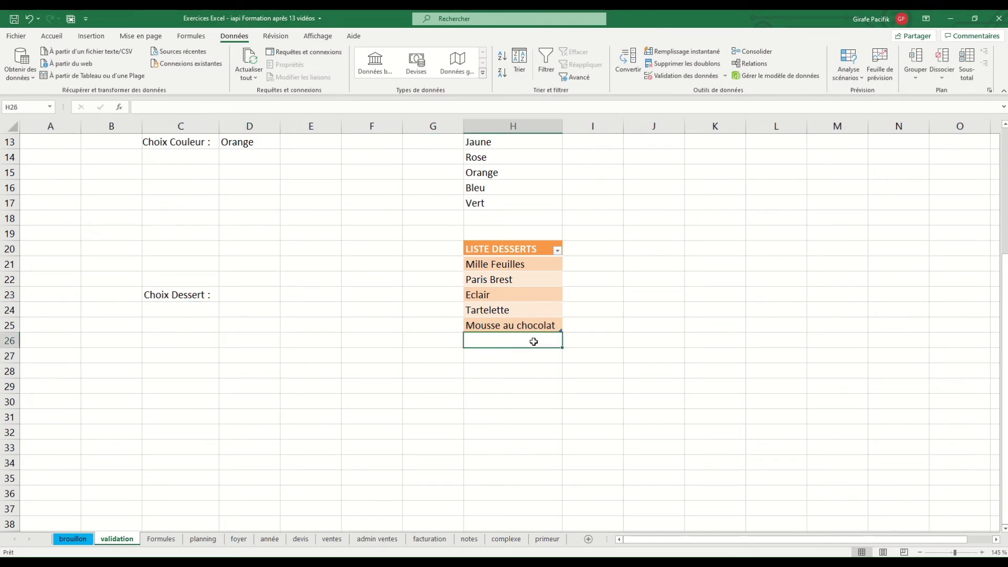
text(C)
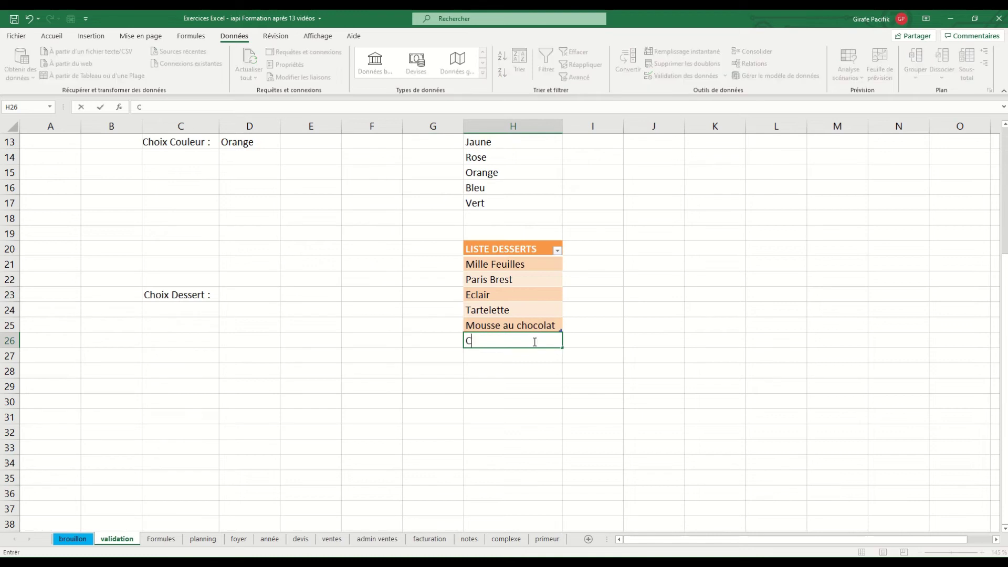
text(ompote)
key(Return)
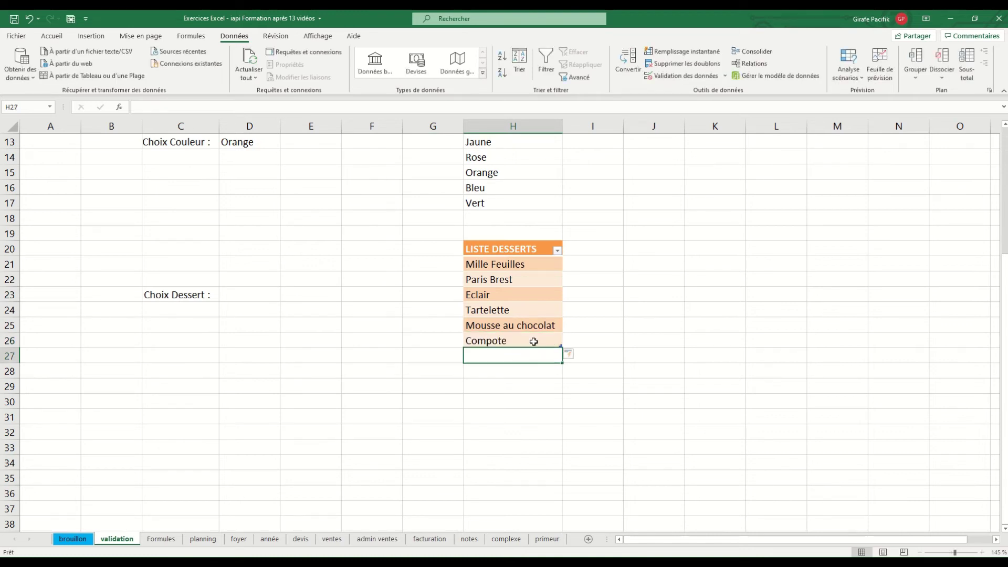
click(276, 295)
click(285, 297)
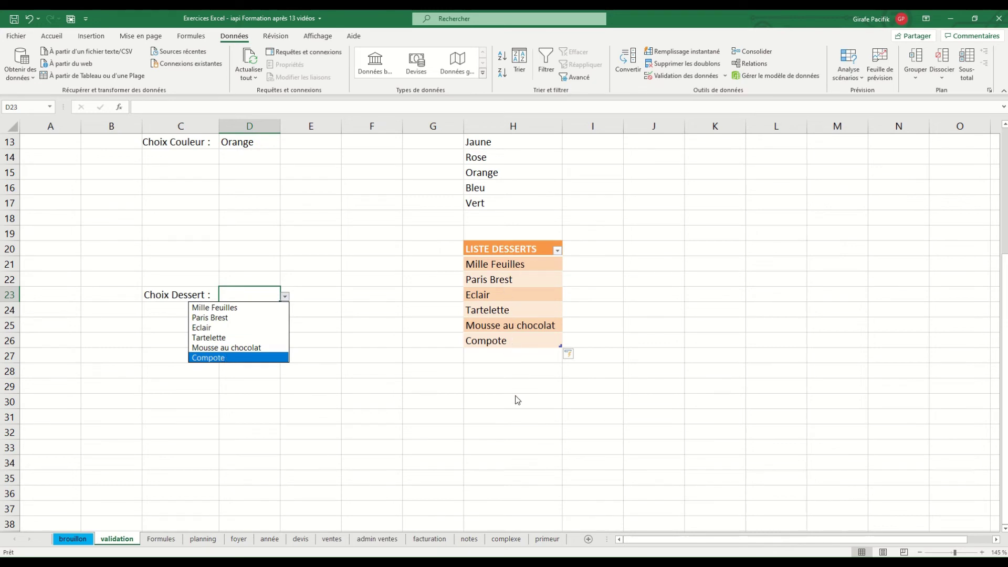
click(615, 324)
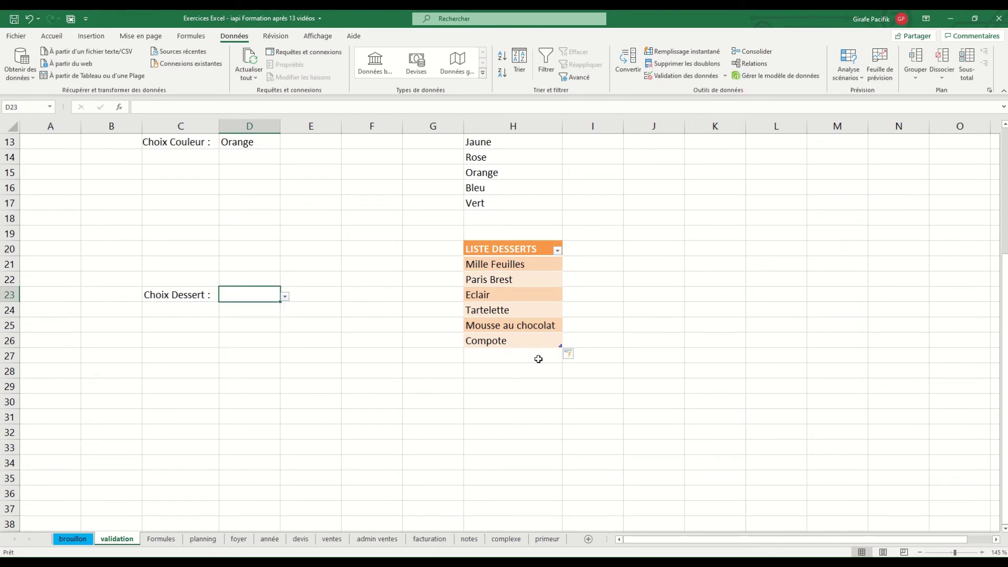
Add a column headed ordre beside LISTE DESSERTS in I20 and check the Choix Dessert dropdown.
click(539, 367)
drag(583, 345, 599, 344)
click(601, 251)
text(ordre)
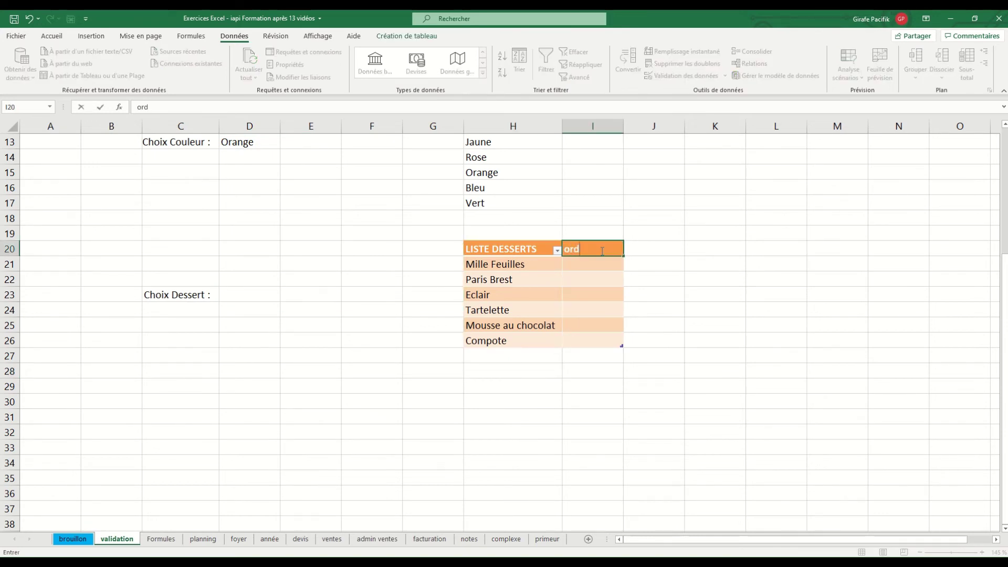
key(Return)
click(251, 298)
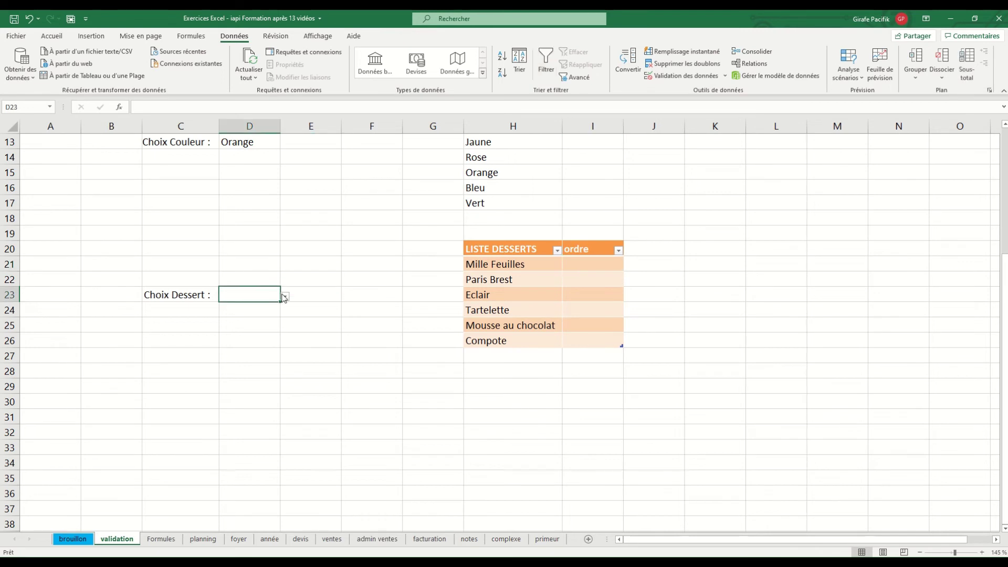
click(284, 296)
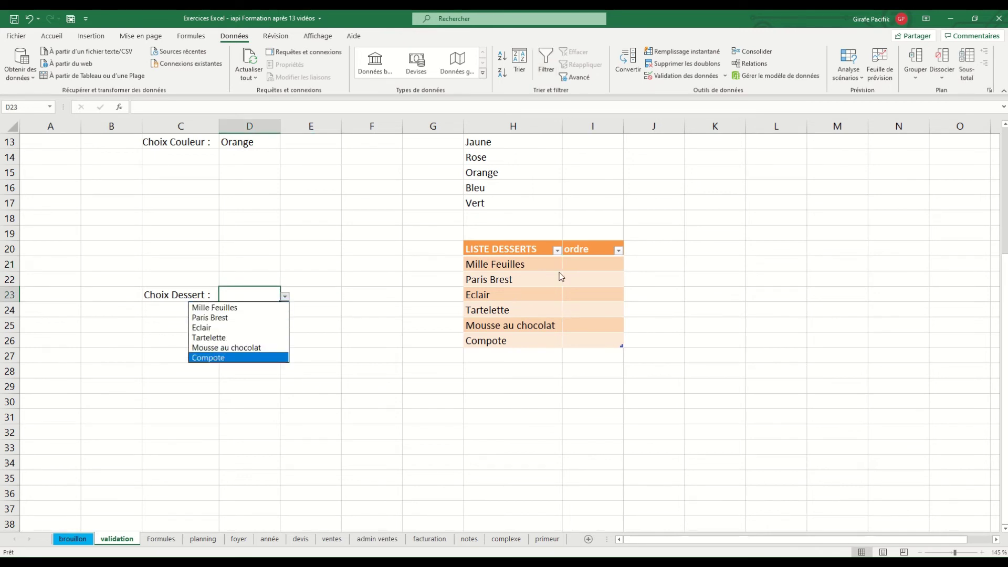
Fill in the ordre column: Mousse au chocolat 1, Paris Brest 2, Mille Feuilles 3, Compote 4, Tartelette 5, Eclair 6.
click(596, 265)
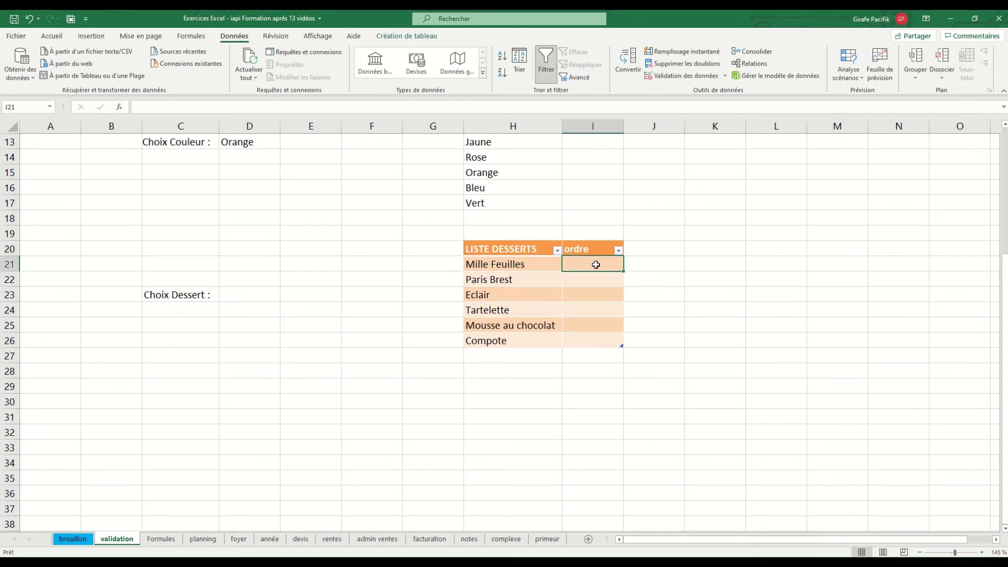
click(591, 321)
text(1)
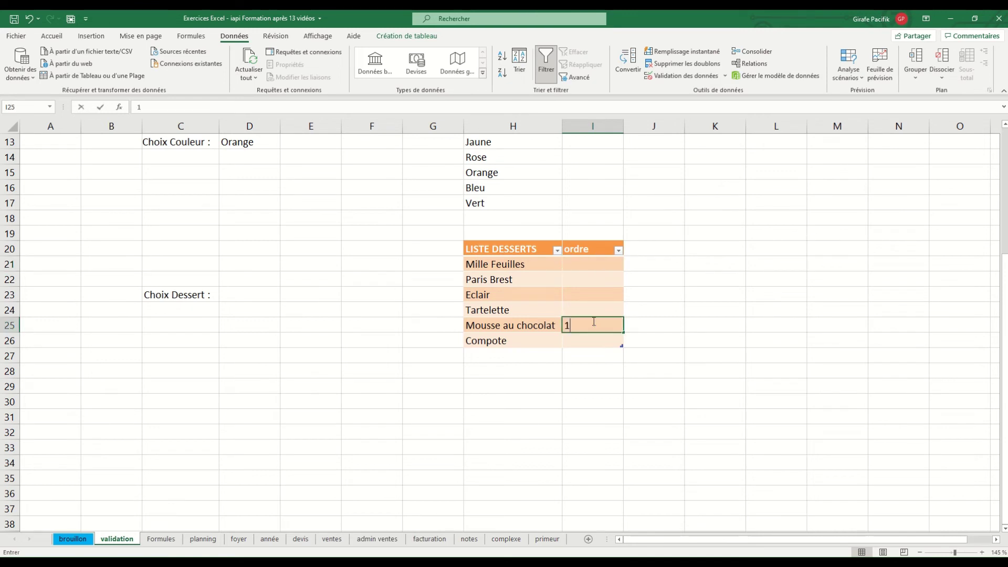
click(589, 278)
text(2)
click(589, 262)
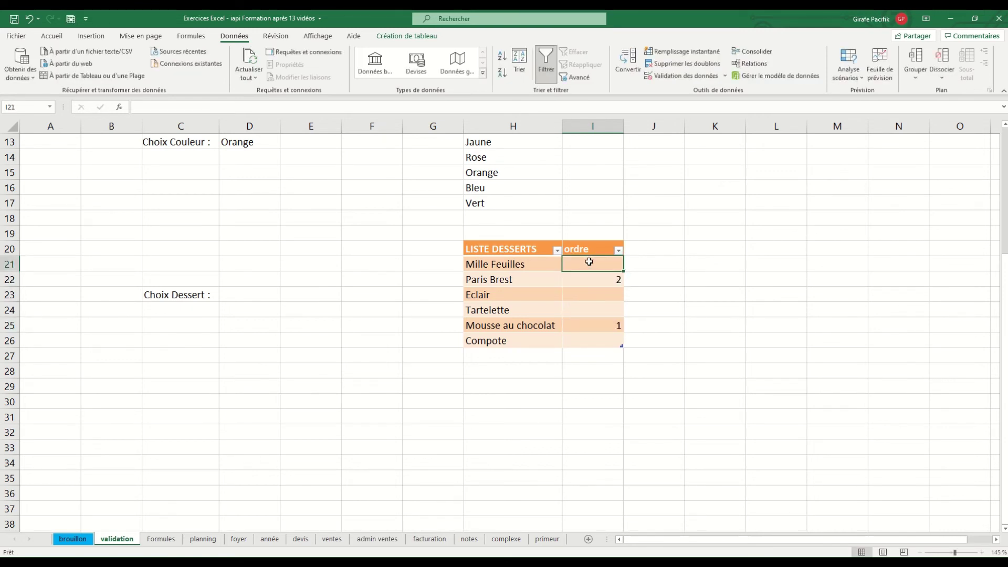
text(3)
click(585, 313)
click(589, 342)
text(4)
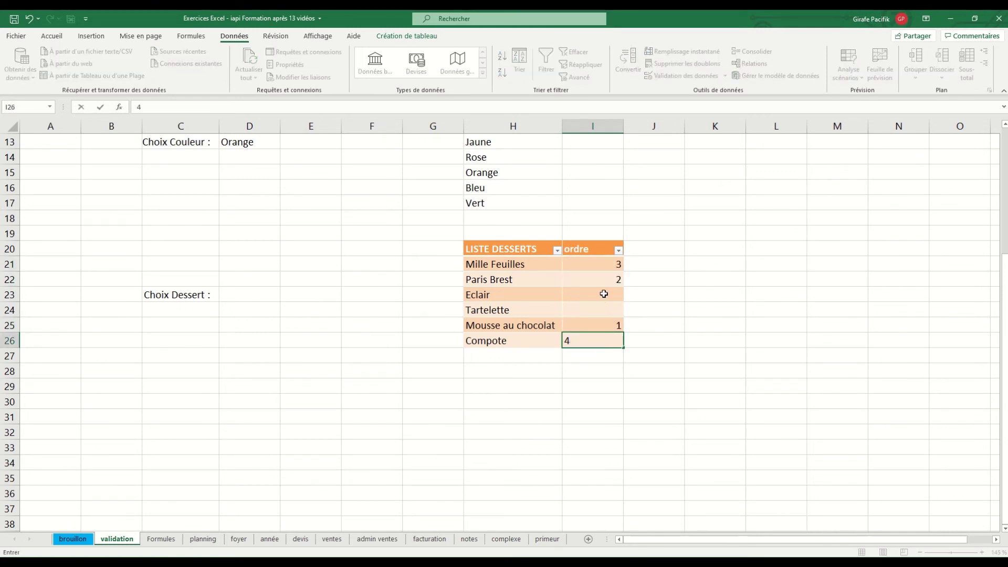
click(601, 314)
text(5)
click(604, 292)
text(6)
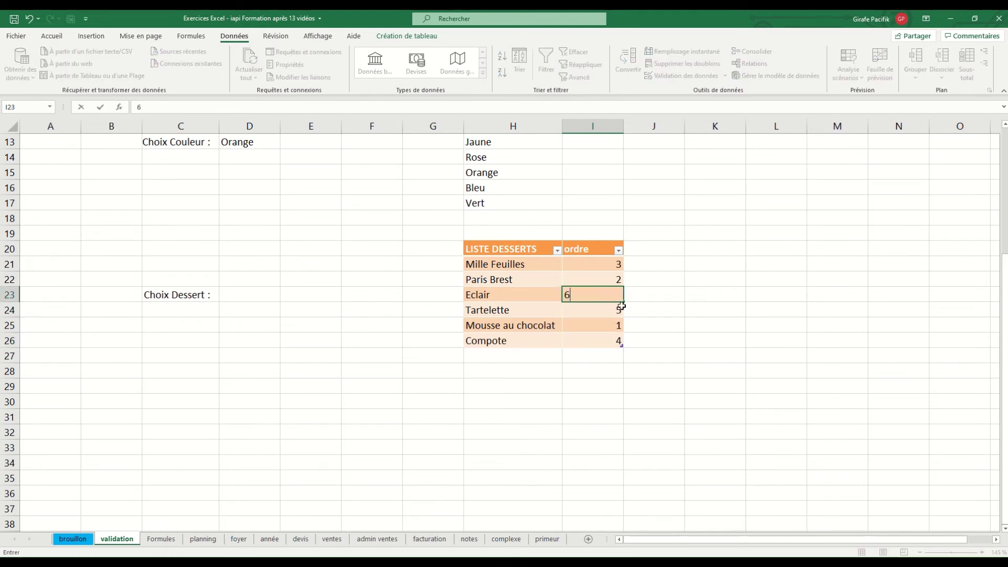
Sort the dessert table by the ordre column from smallest to largest.
click(604, 326)
click(618, 251)
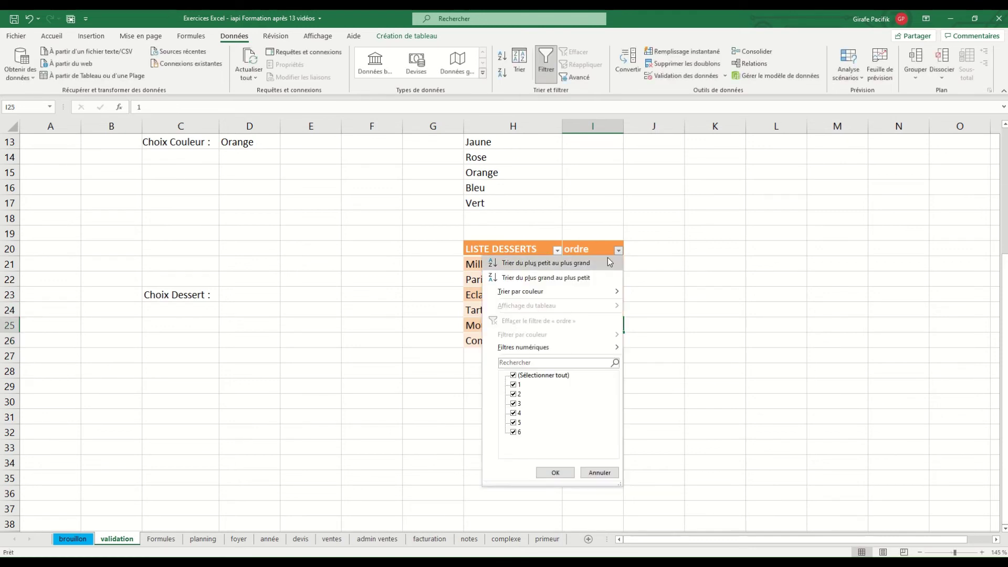
click(606, 264)
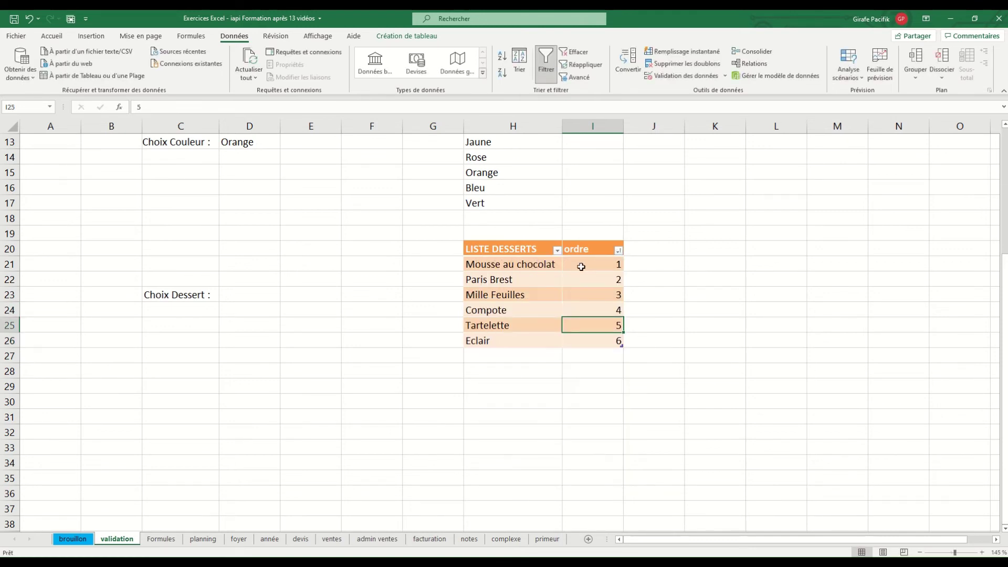
Check the order of the desserts in the Choix Dessert dropdown in D23.
click(260, 294)
click(285, 297)
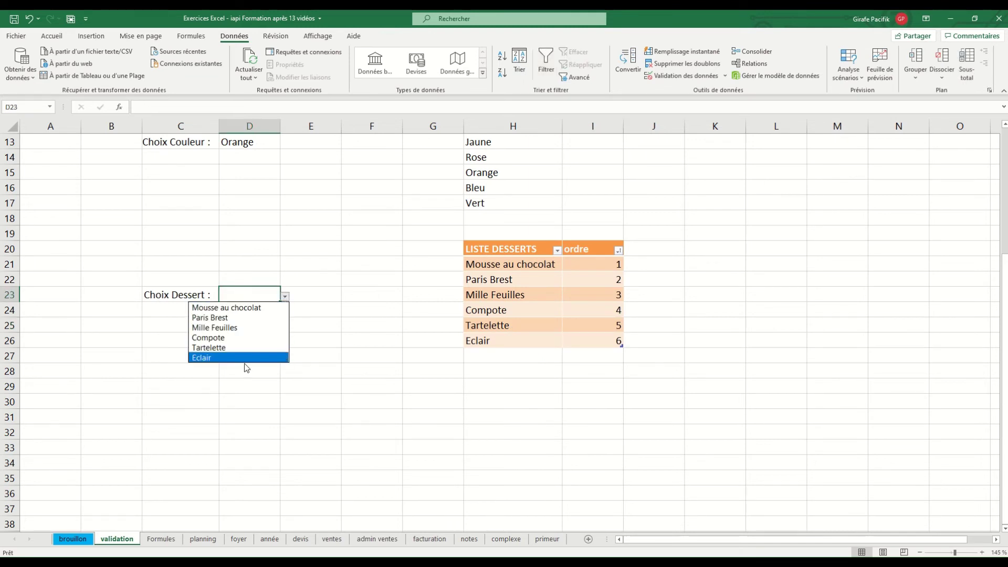
key(Escape)
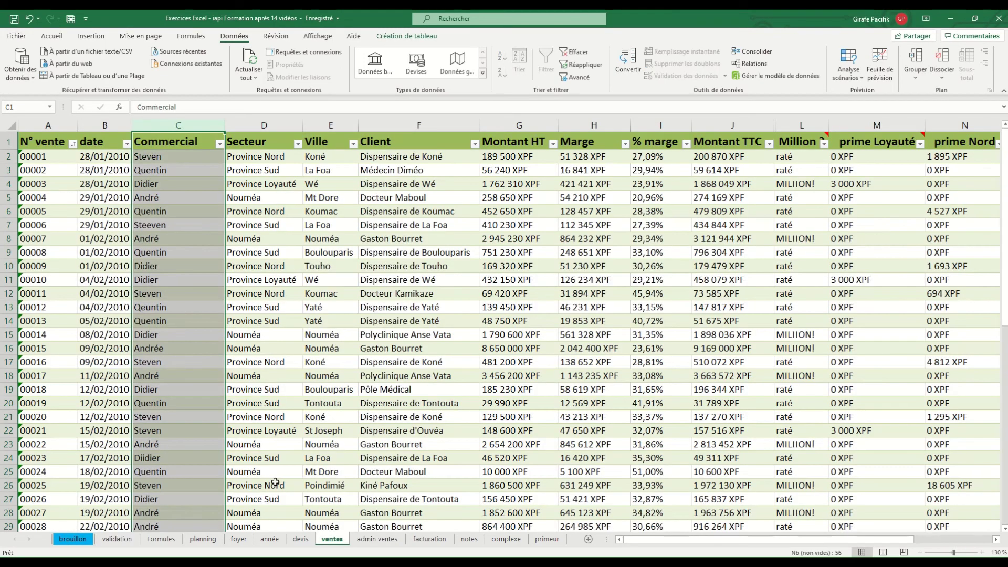
Switch to the ventes sheet and look over the Commercial column of the sales table.
click(336, 541)
scroll(158, 266, down, 12)
scroll(157, 266, up, 12)
Restrict all Commercial cells from C2 down to a dropdown list of the four salespeople's correctly spelled first names.
click(188, 163)
click(188, 157)
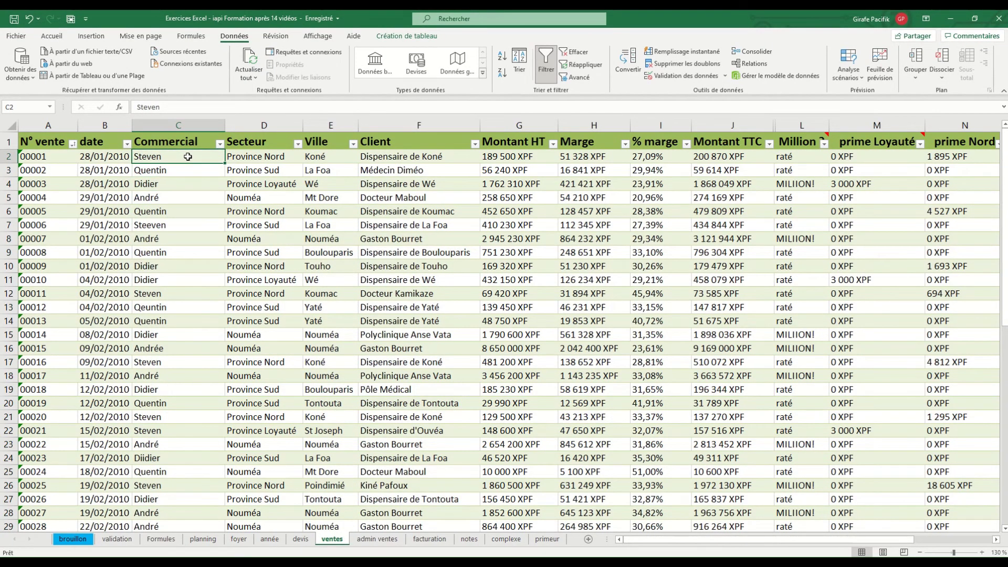
key(ctrl+shift+Down)
scroll(184, 150, up, 7)
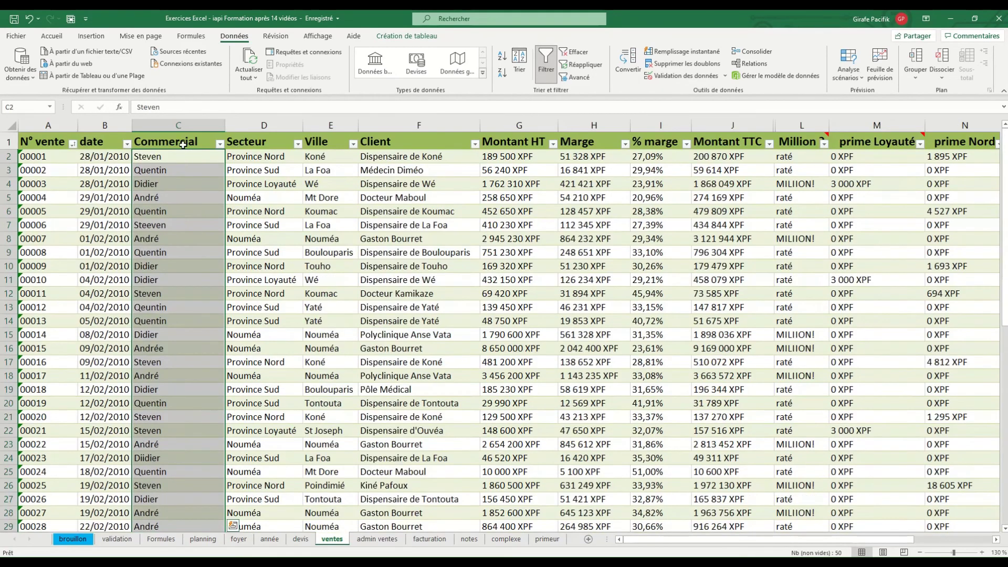
scroll(202, 256, down, 20)
scroll(201, 256, up, 20)
click(692, 77)
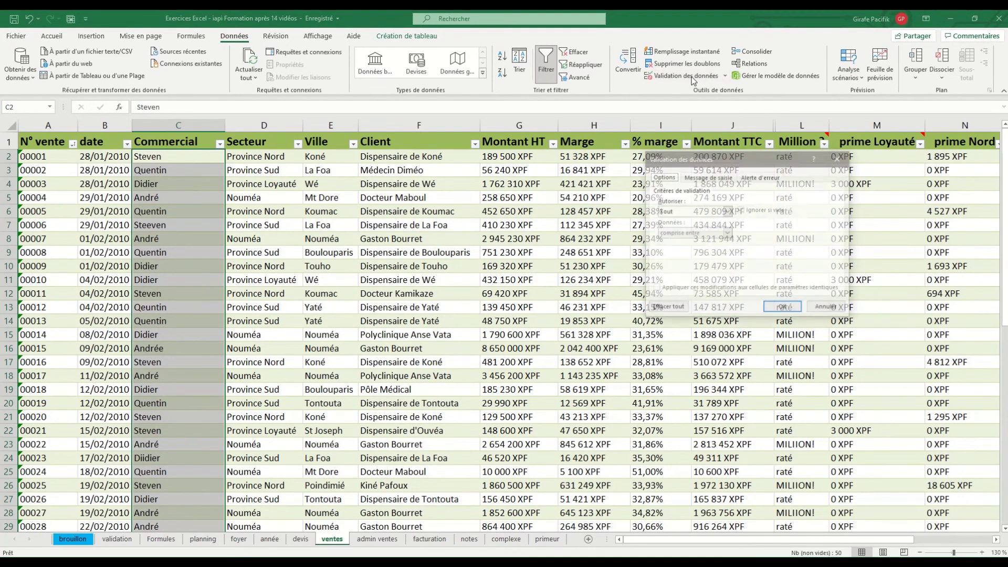
click(688, 210)
click(685, 242)
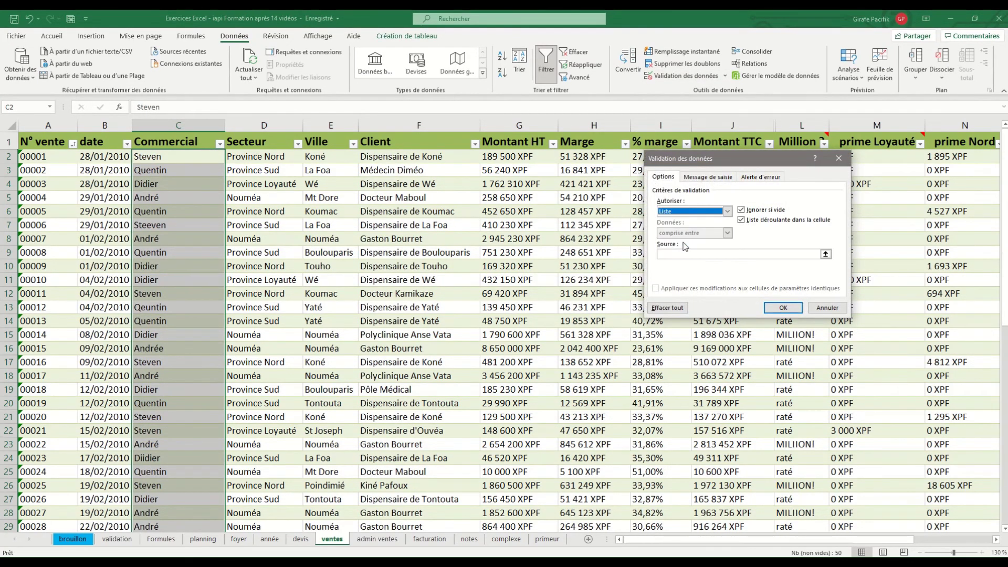
click(685, 253)
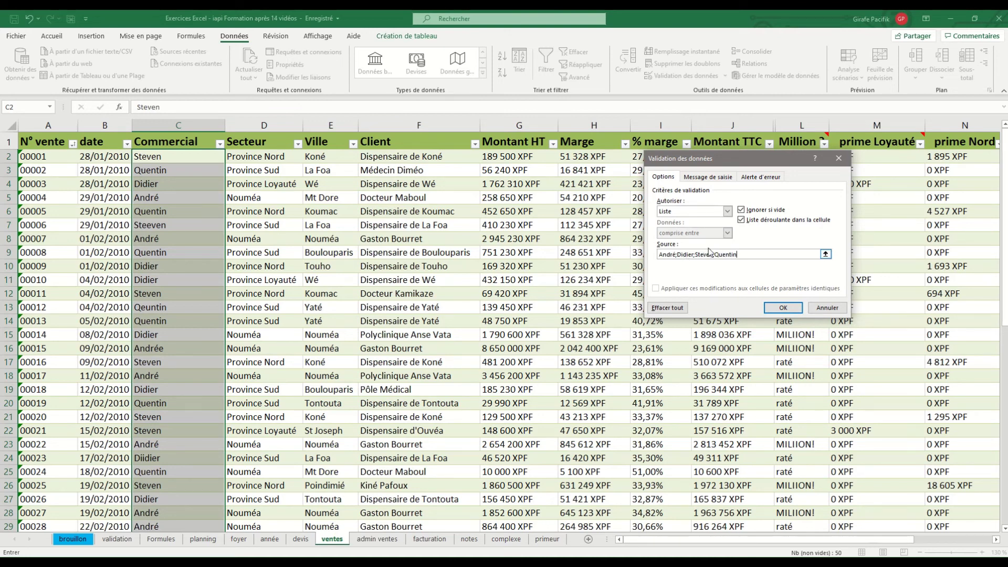
click(785, 308)
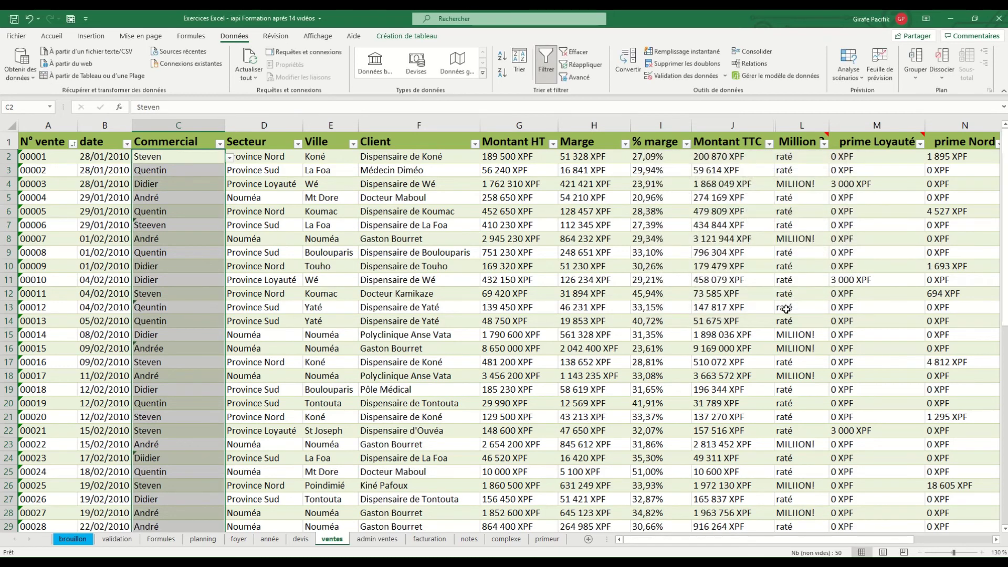
Inspect the validation error options for the misspelled salesperson in C7 without applying any.
click(145, 224)
click(125, 227)
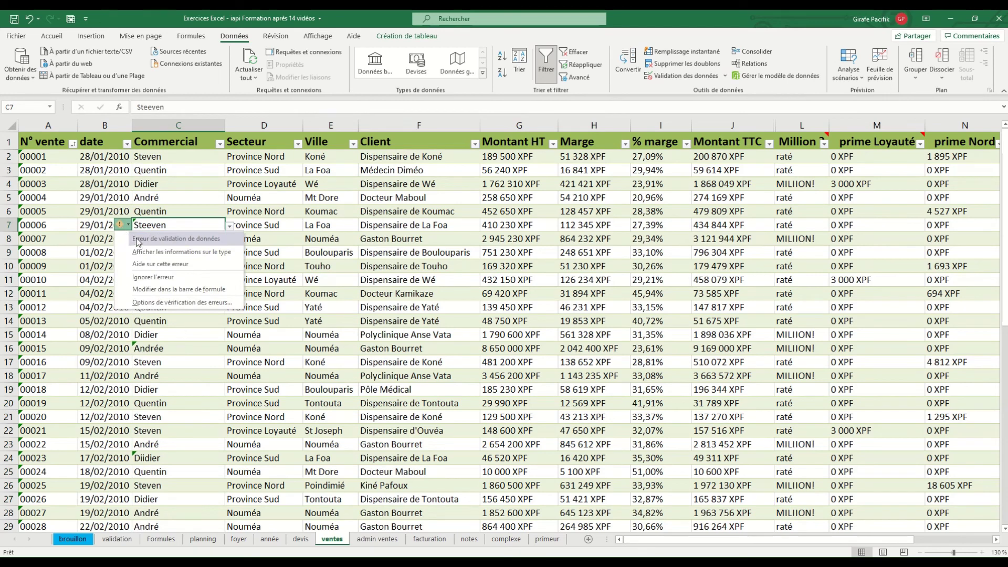
click(156, 227)
click(179, 199)
click(398, 241)
click(578, 279)
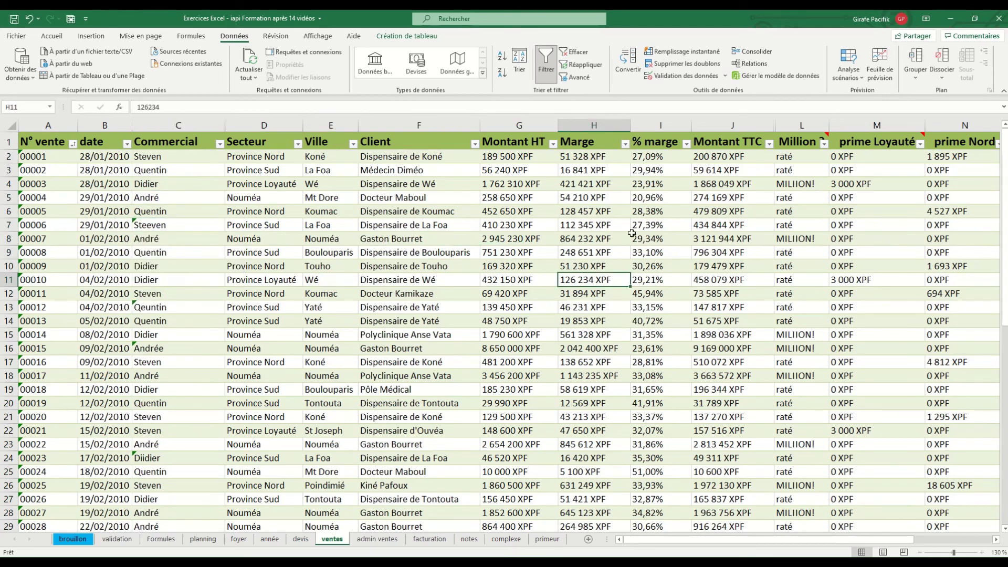
Circle the invalid data on the ventes sheet and review the Commercial column.
click(725, 76)
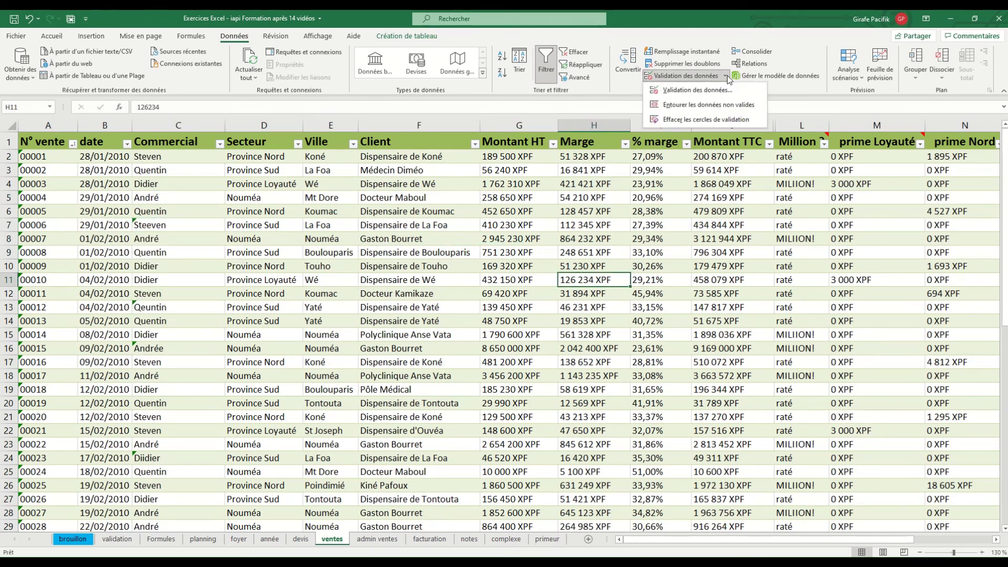
click(708, 104)
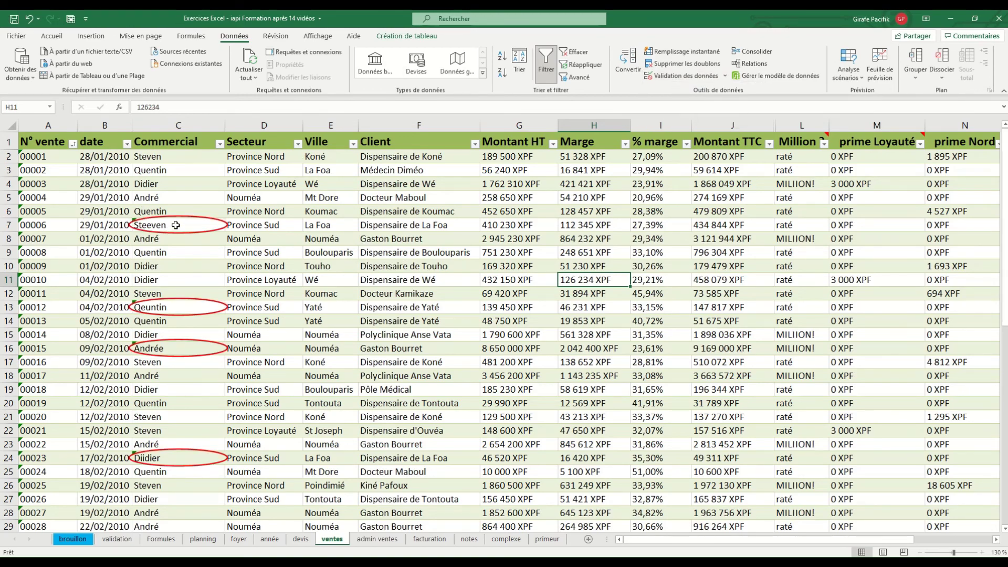
scroll(170, 232, down, 7)
scroll(169, 231, up, 7)
Sort the sales table by Commercial from A to Z and inspect the circled cell C7.
click(220, 144)
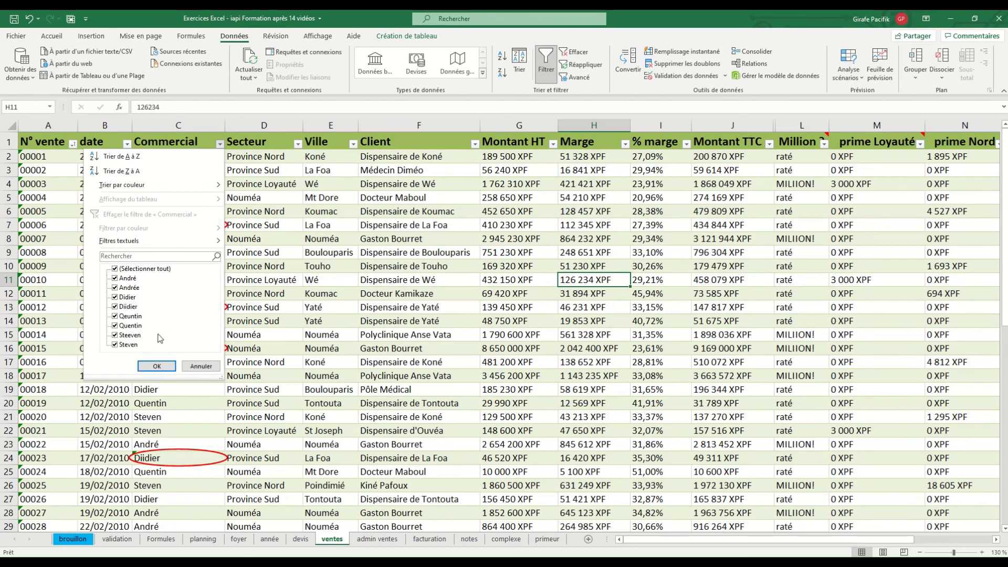
click(172, 157)
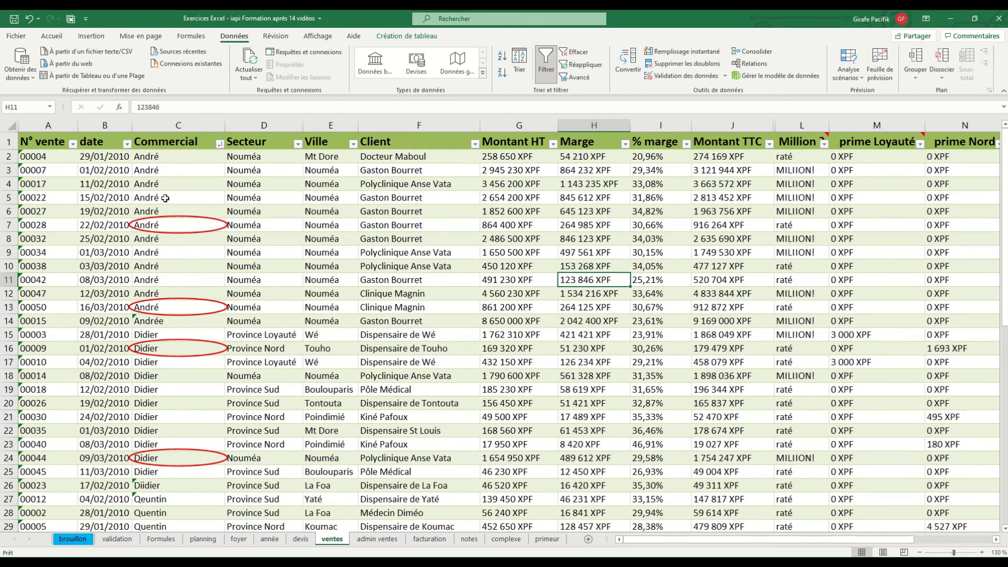
click(188, 225)
double_click(190, 224)
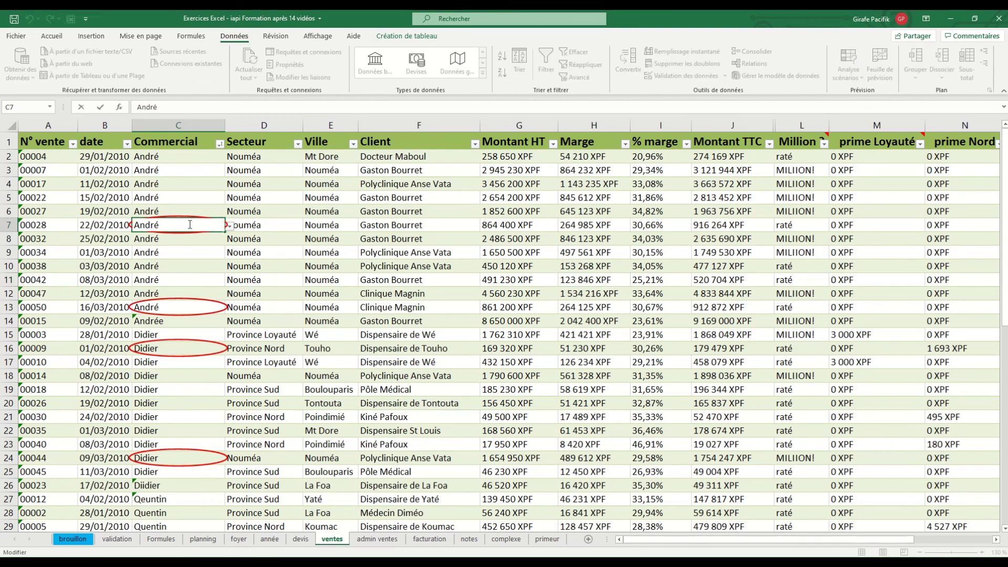
click(189, 267)
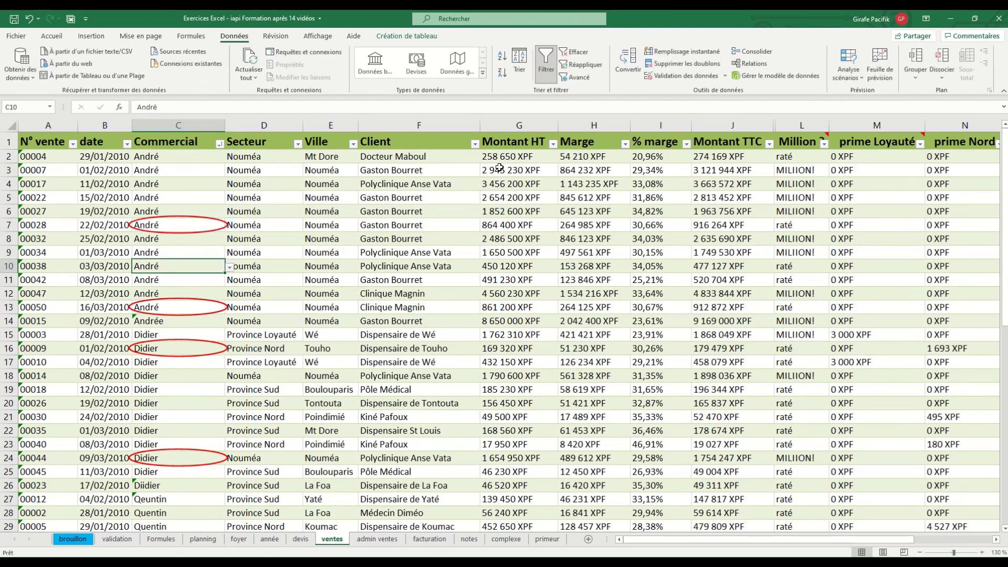
Clear the outdated validation circles and circle the invalid data again in the sorted table.
click(725, 75)
click(709, 120)
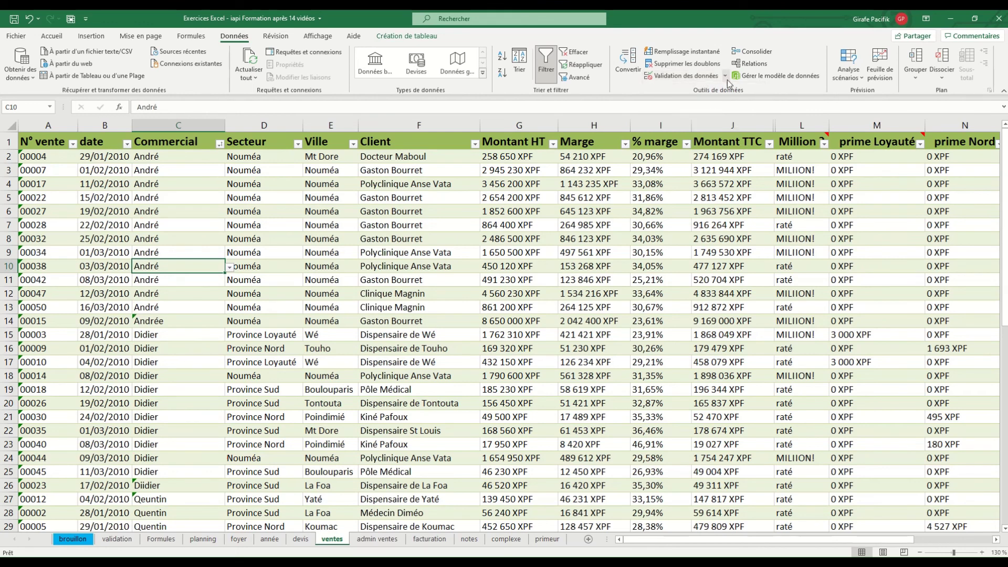
click(725, 75)
click(709, 105)
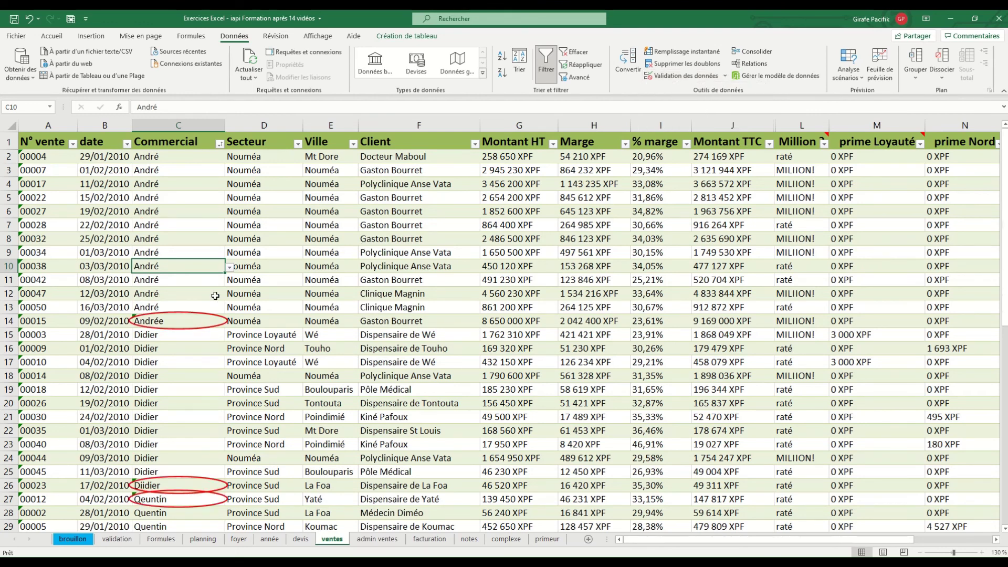
Remove the validation circles from the sorted sales table.
click(727, 76)
click(717, 121)
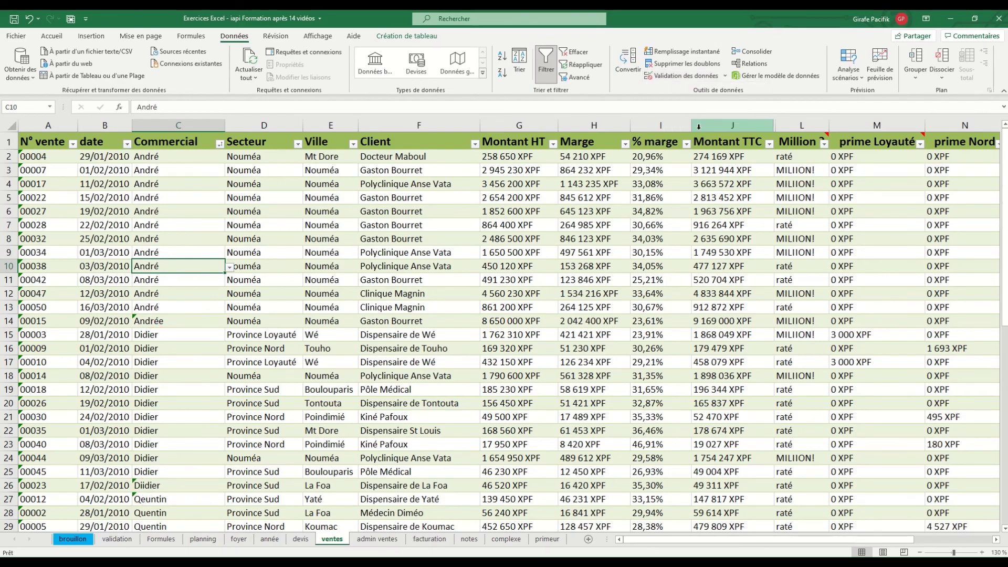